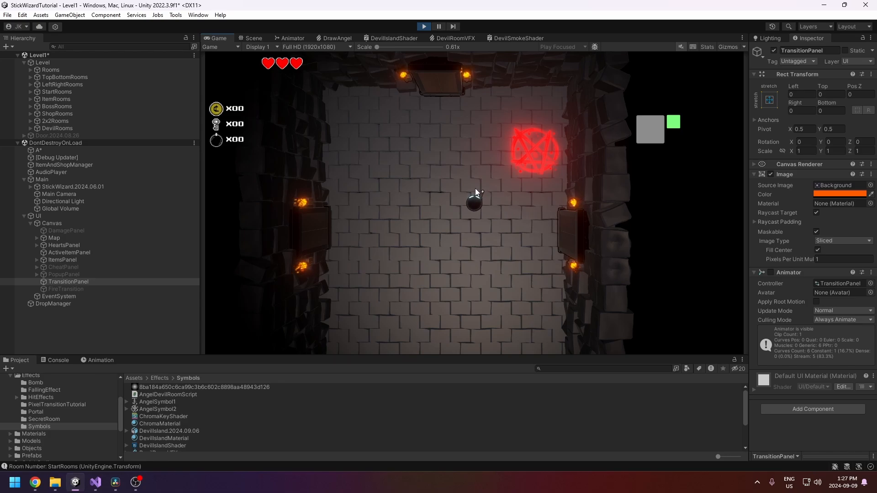
Step: Playtest the brick room by moving the wizard around and firing attacks near the red devil symbol
{"action": "key", "text": "w"}
{"action": "key", "text": "a"}
{"action": "key", "text": "d"}
{"action": "left_click", "coordinate": [377, 165]}
{"action": "left_click", "coordinate": [366, 136]}
{"action": "key", "text": "a"}
{"action": "key", "text": "s"}
{"action": "left_click", "coordinate": [465, 132]}
{"action": "left_click", "coordinate": [509, 237]}
{"action": "left_click", "coordinate": [500, 237]}
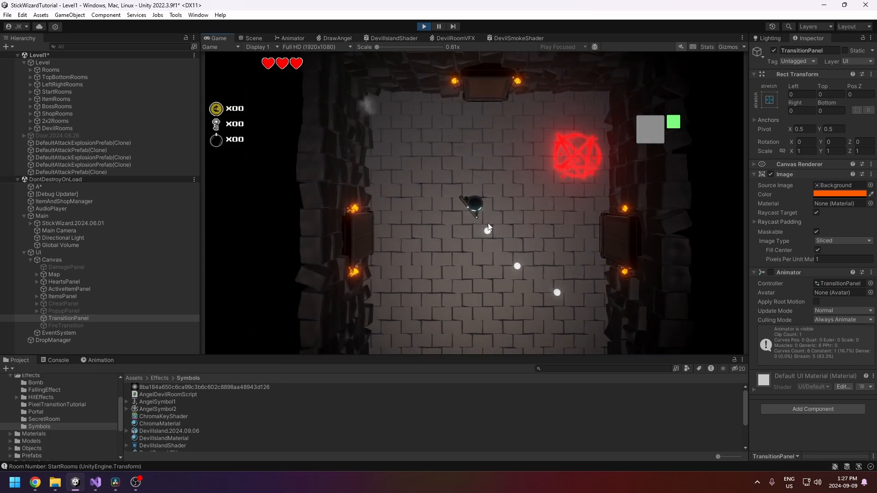
{"action": "left_click", "coordinate": [487, 228]}
{"action": "left_click", "coordinate": [471, 209]}
{"action": "left_click", "coordinate": [470, 209]}
{"action": "key", "text": "w"}
{"action": "key", "text": "d"}
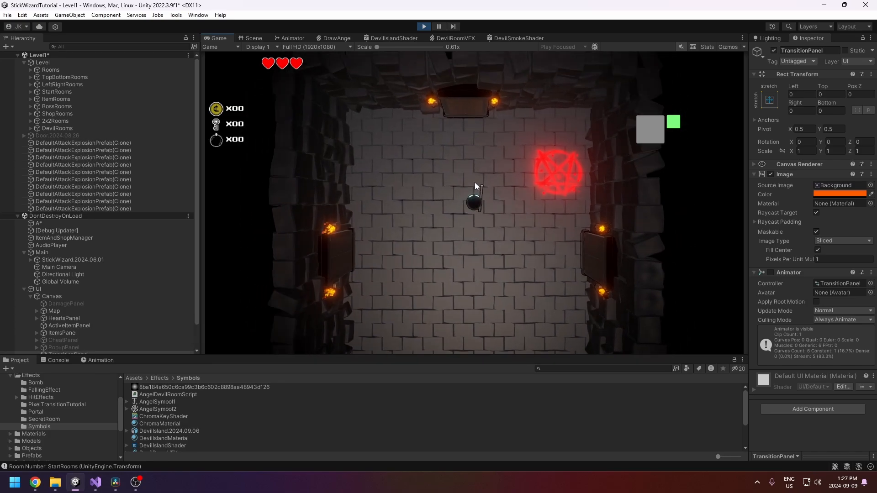
{"action": "key", "text": "a"}
{"action": "key", "text": "s"}
{"action": "left_click", "coordinate": [475, 180]}
{"action": "left_click", "coordinate": [476, 177]}
{"action": "left_click", "coordinate": [475, 177]}
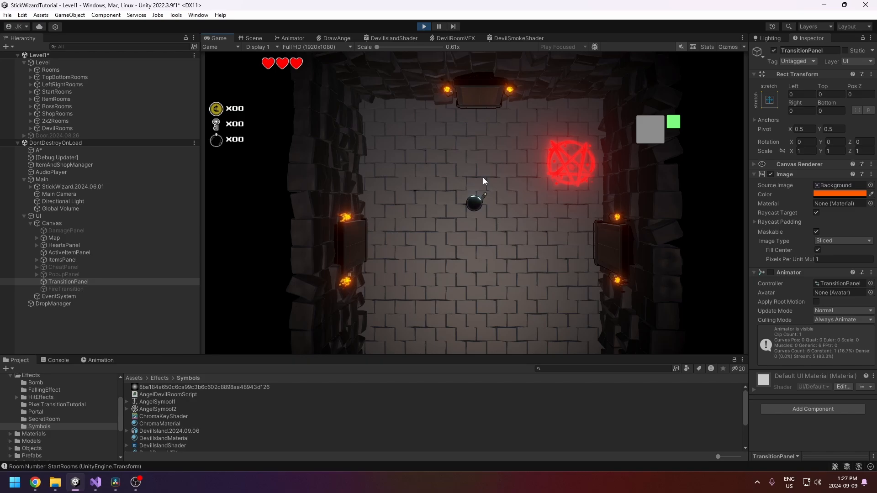
{"action": "key", "text": "d"}
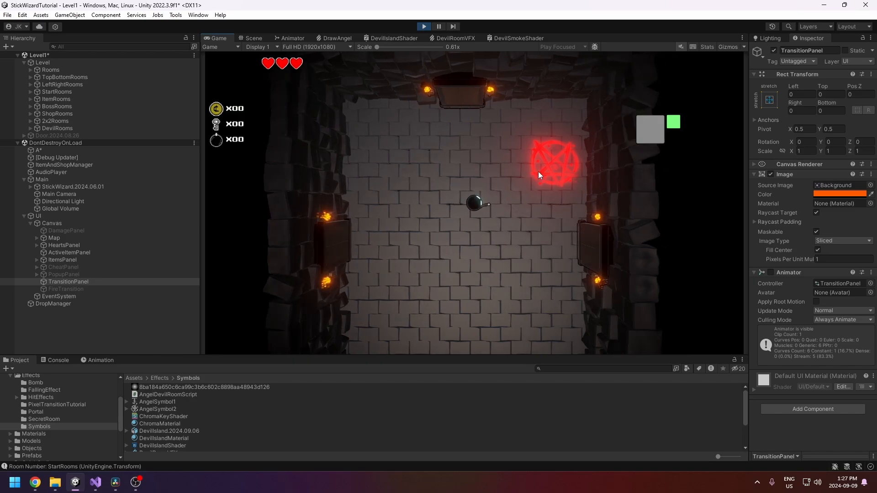
{"action": "key", "text": "w"}
{"action": "key", "text": "s"}
{"action": "key", "text": "s"}
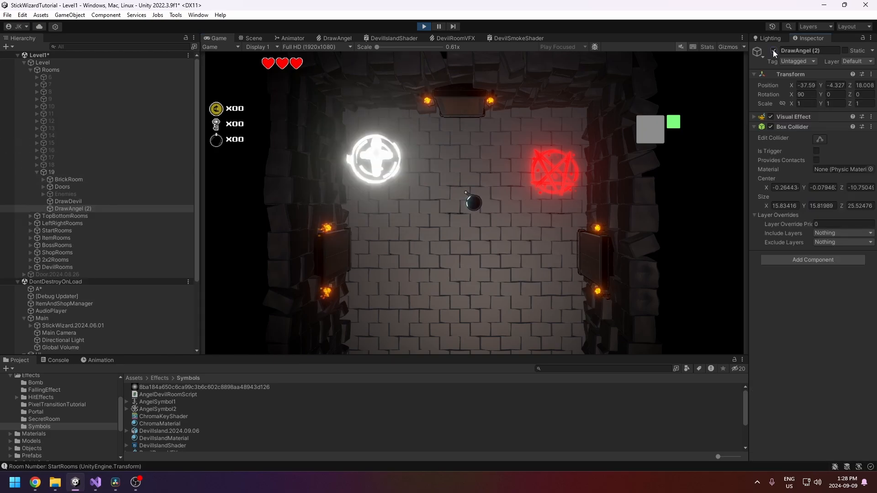
Step: Deactivate the DrawAngel (2) object in room 19, and continue playtesting with a test shot
{"action": "left_click", "coordinate": [773, 51]}
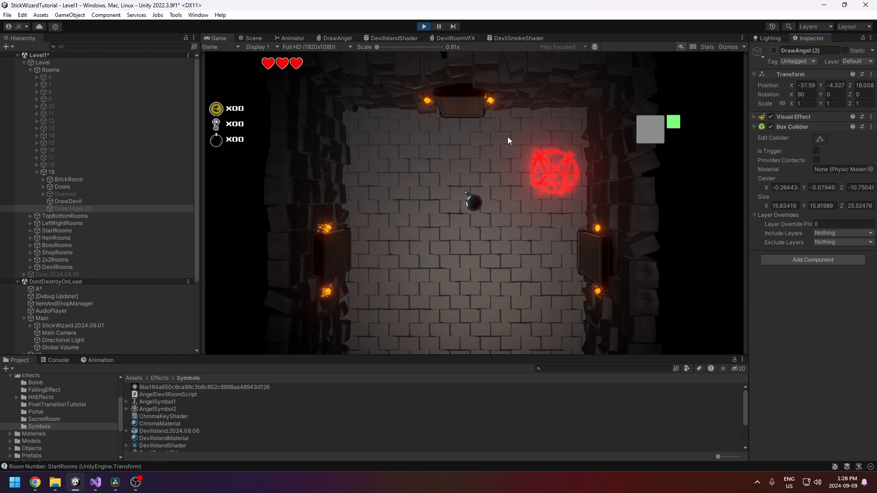
{"action": "key", "text": "w"}
{"action": "left_click", "coordinate": [499, 165]}
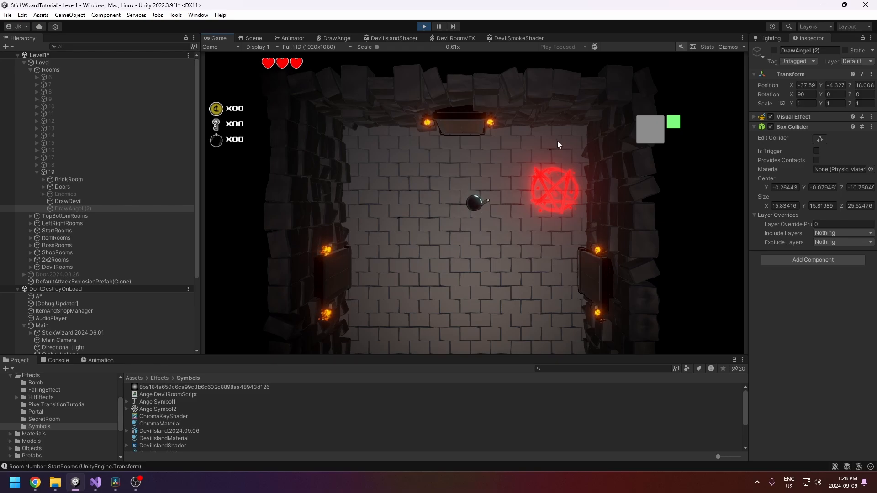
{"action": "key", "text": "s"}
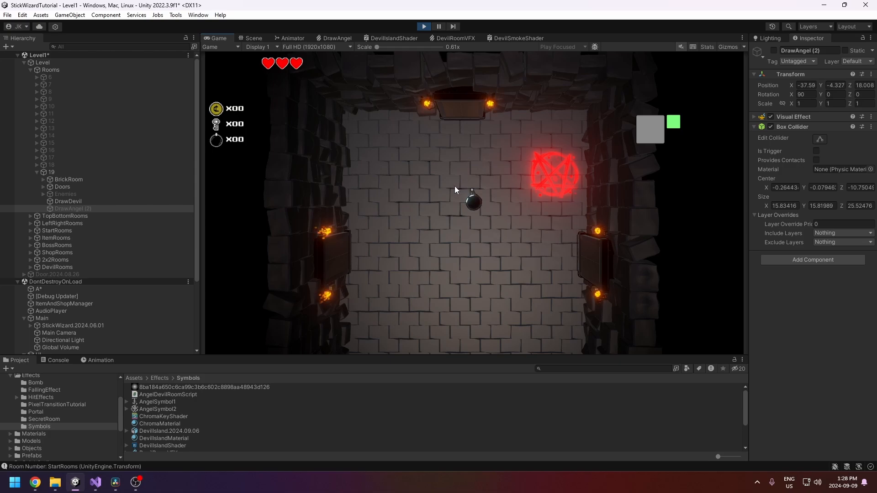
Step: Walk the wizard onto the red devil symbol to enter the devil room
{"action": "key", "text": "d"}
{"action": "key", "text": "s"}
{"action": "key", "text": "w"}
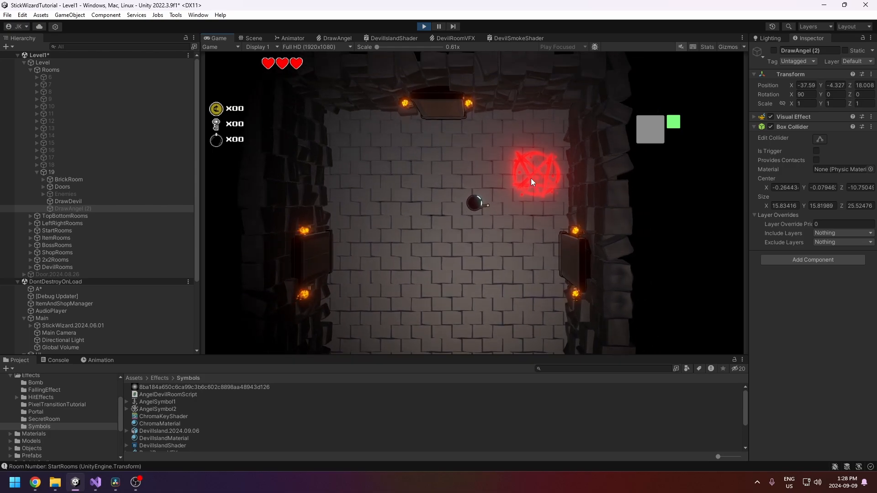
{"action": "key", "text": "d"}
{"action": "key", "text": "d"}
{"action": "key", "text": "w"}
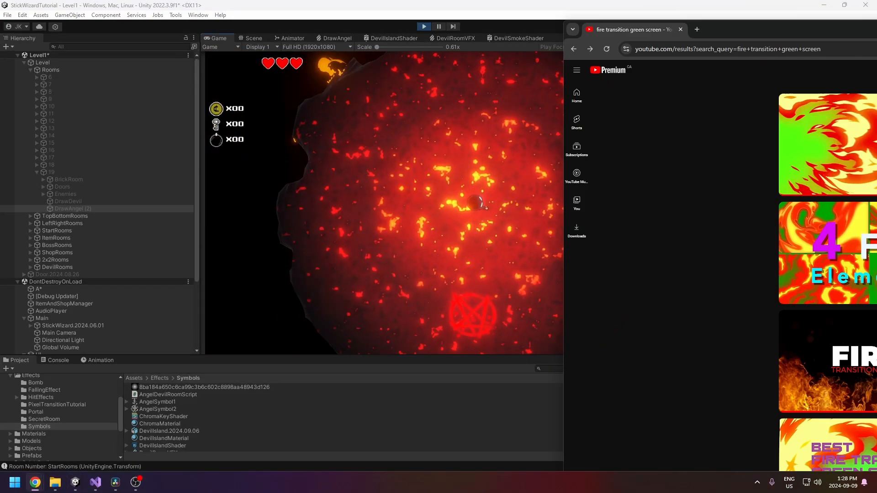
Step: Switch to Chrome, look through the YouTube results for "fire transition green screen", and open the StudioVfx video
{"action": "left_click_drag", "start_coordinate": [876, 26], "coordinate": [620, 20]}
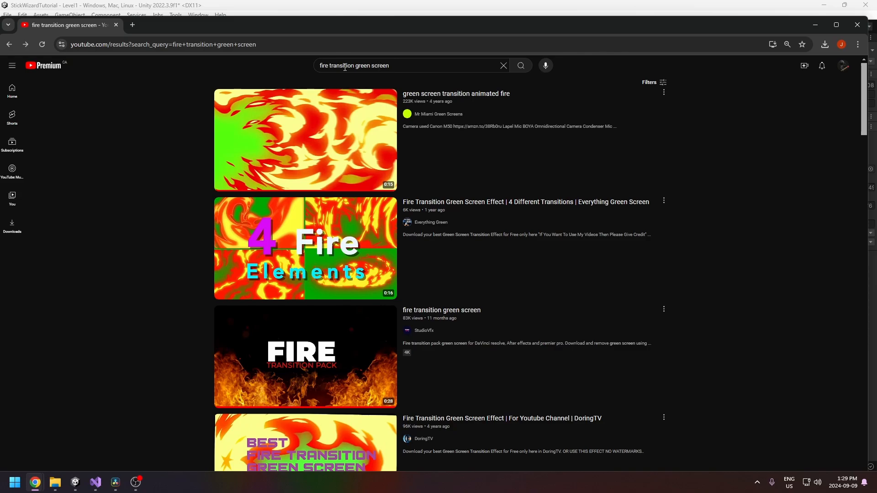
{"action": "scroll", "coordinate": [184, 281], "scroll_direction": "down", "scroll_amount": 6}
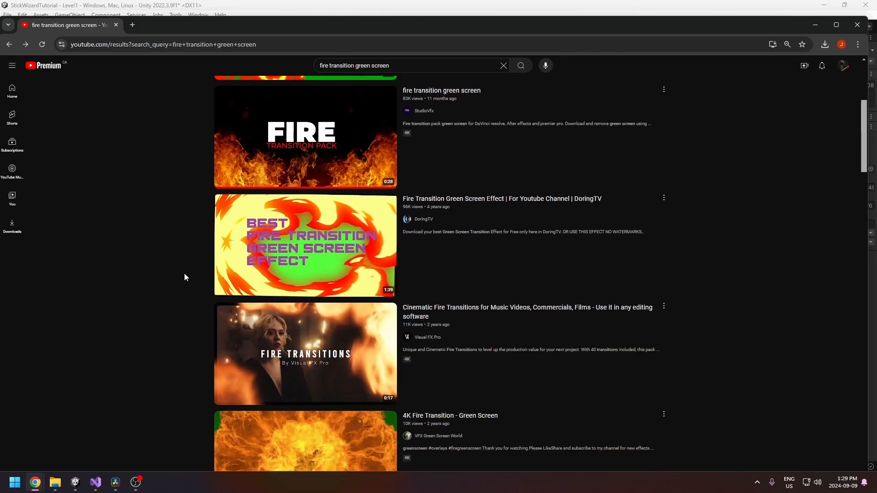
{"action": "scroll", "coordinate": [183, 277], "scroll_direction": "up", "scroll_amount": 6}
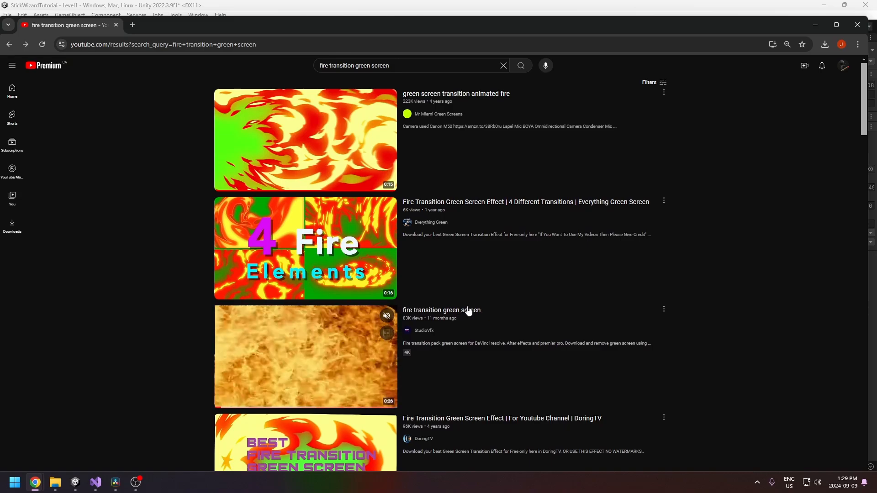
{"action": "left_click", "coordinate": [456, 310]}
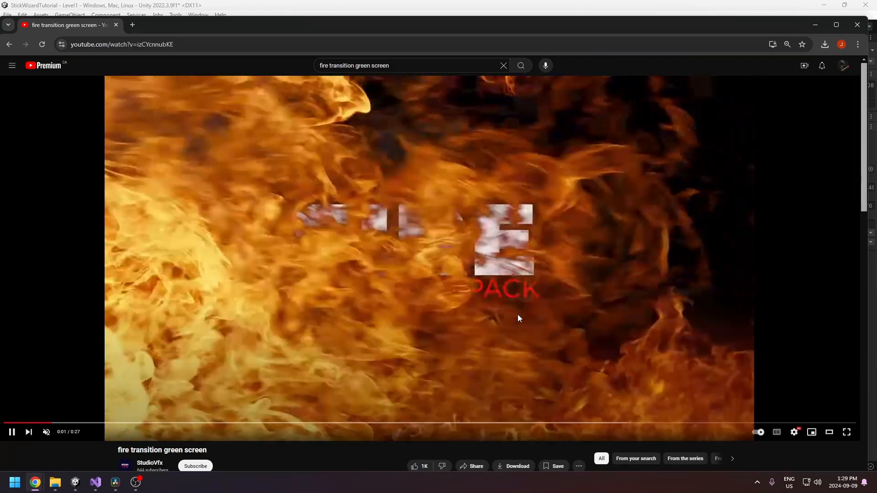
Step: Play and scrub through the first green-screen fire transition in the video, and return to Unity
{"action": "left_click", "coordinate": [518, 316]}
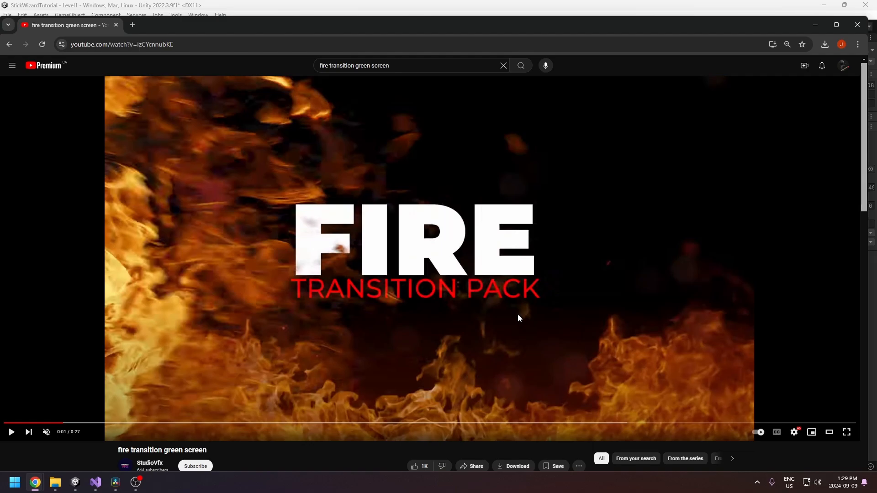
{"action": "left_click", "coordinate": [414, 319]}
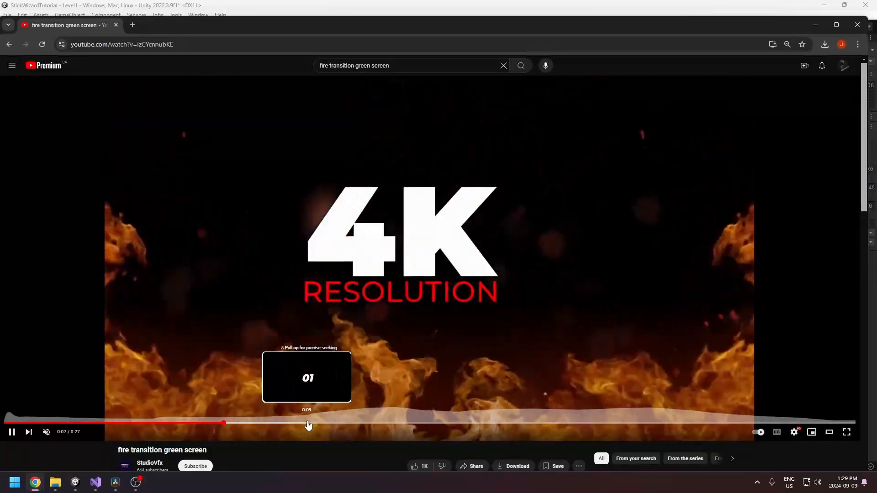
{"action": "left_click", "coordinate": [308, 424]}
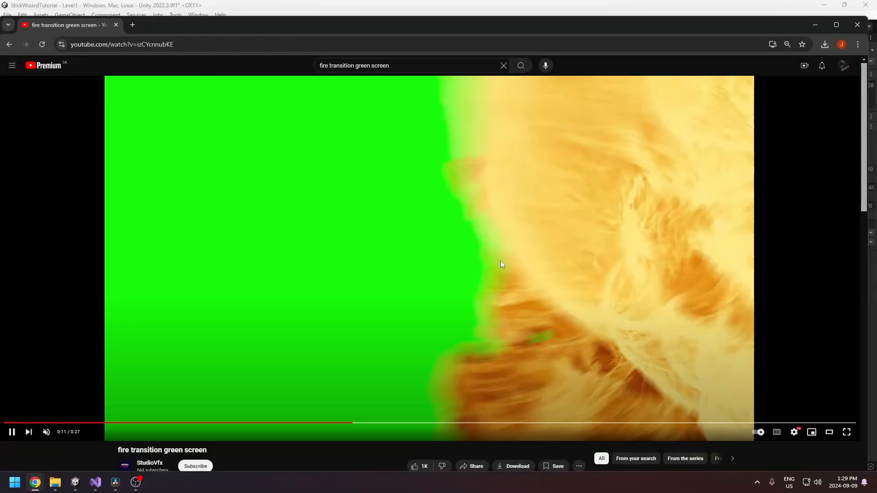
{"action": "left_click", "coordinate": [471, 260]}
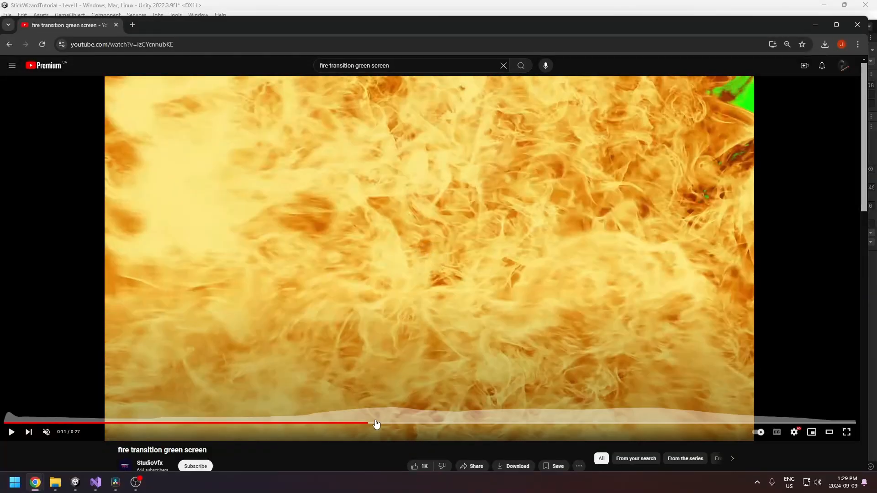
{"action": "left_click", "coordinate": [480, 260]}
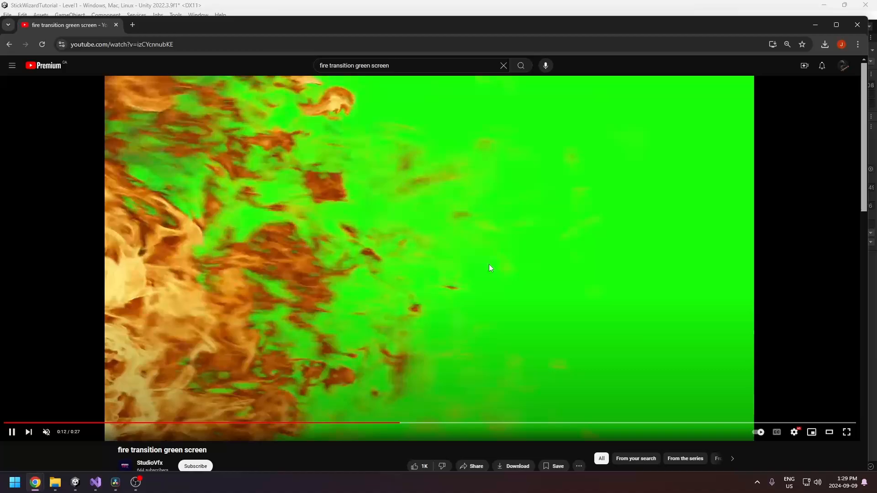
{"action": "left_click", "coordinate": [358, 256]}
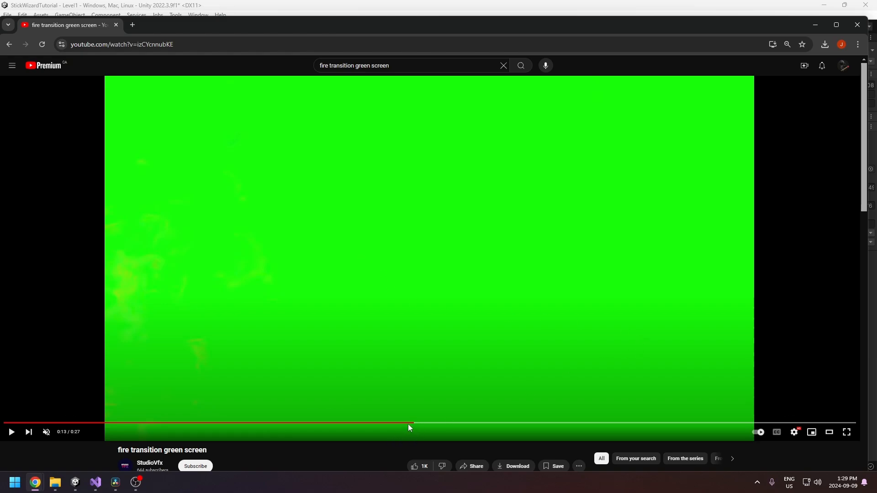
{"action": "left_click_drag", "start_coordinate": [408, 424], "coordinate": [414, 426]}
{"action": "left_click", "coordinate": [815, 25]}
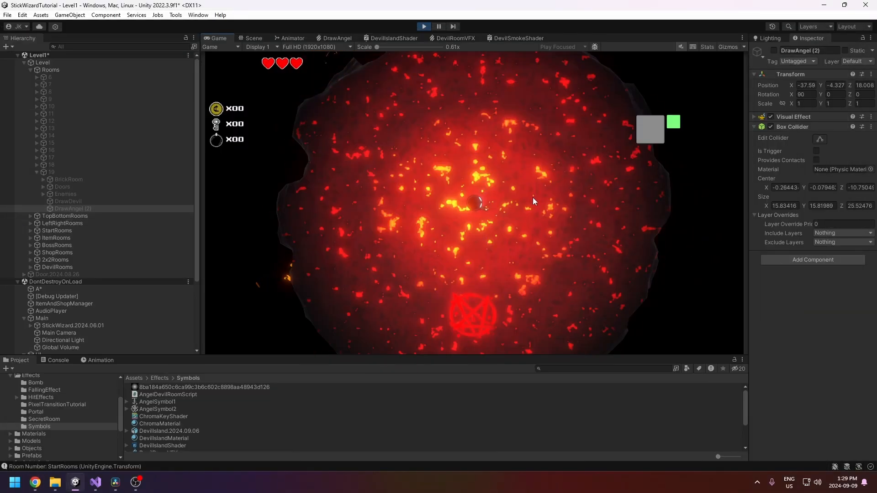
Step: Select TransitionPanel under Canvas and toggle its Animator on and off to preview the panel transition
{"action": "scroll", "coordinate": [58, 226], "scroll_direction": "down", "scroll_amount": 5}
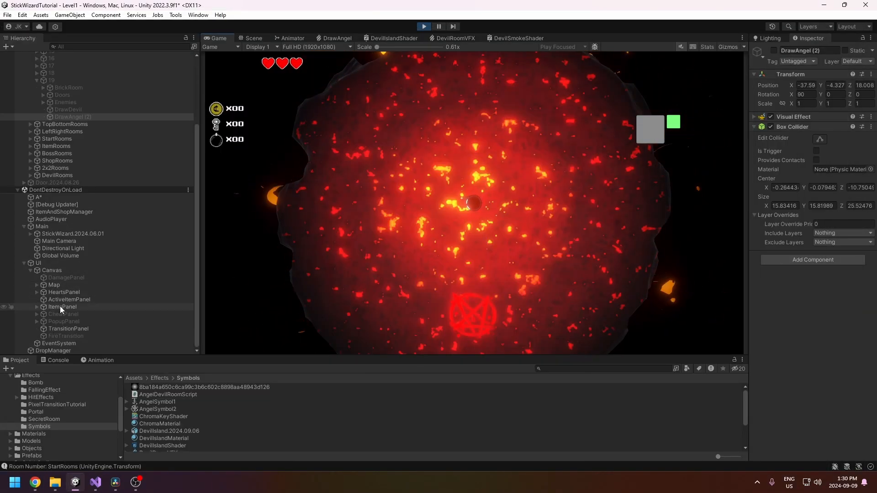
{"action": "left_click", "coordinate": [60, 329]}
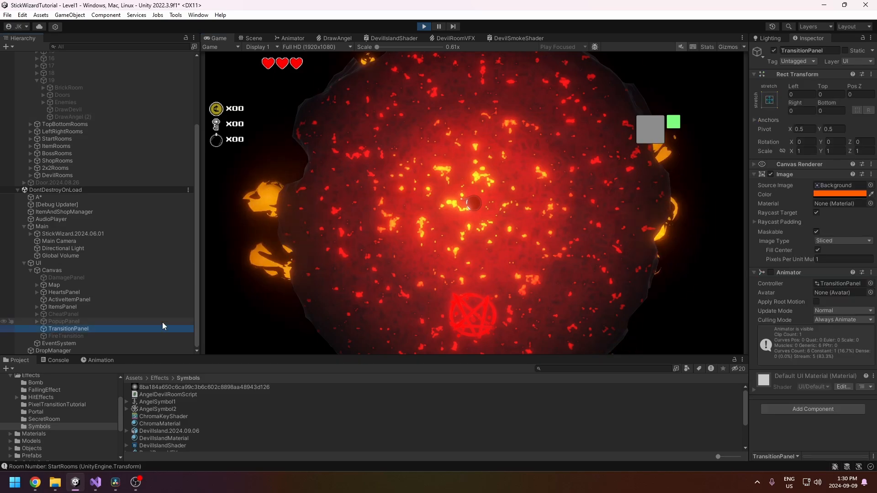
{"action": "left_click", "coordinate": [771, 273]}
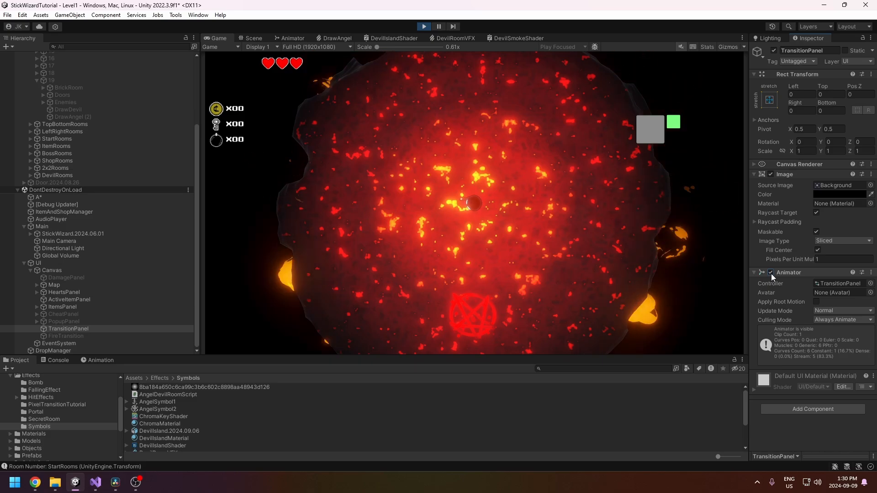
{"action": "left_click", "coordinate": [771, 273]}
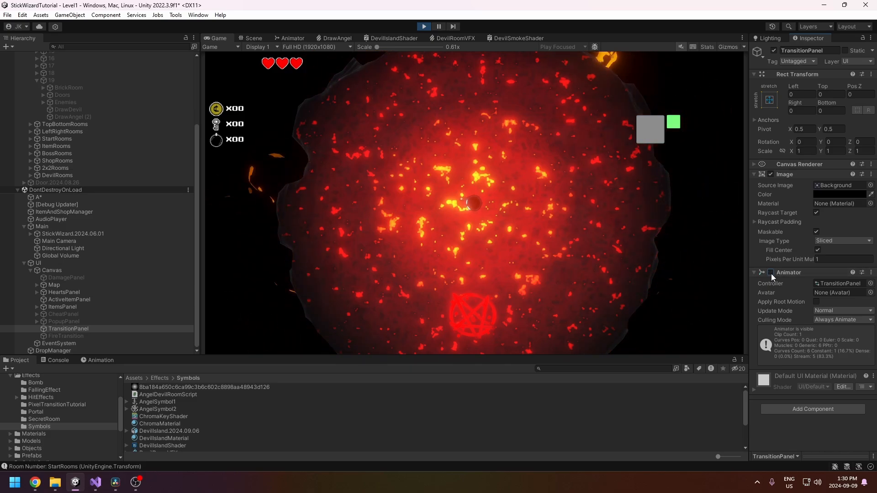
{"action": "left_click", "coordinate": [771, 273]}
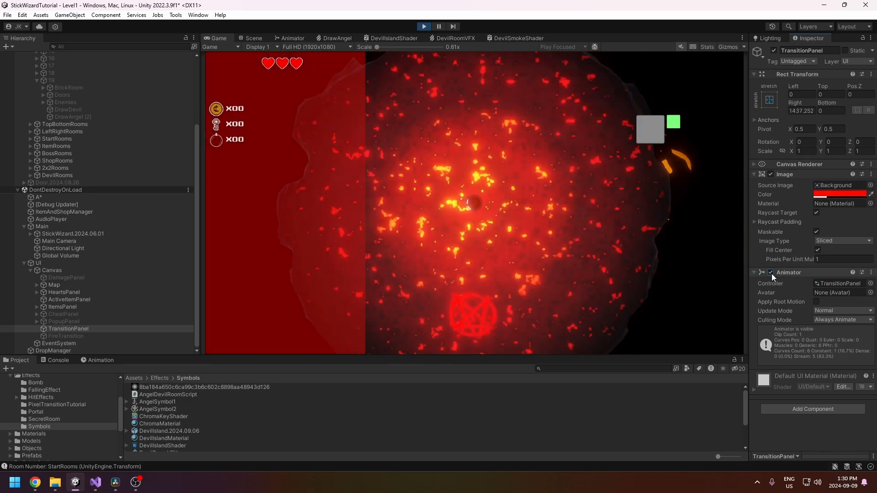
{"action": "left_click", "coordinate": [771, 272]}
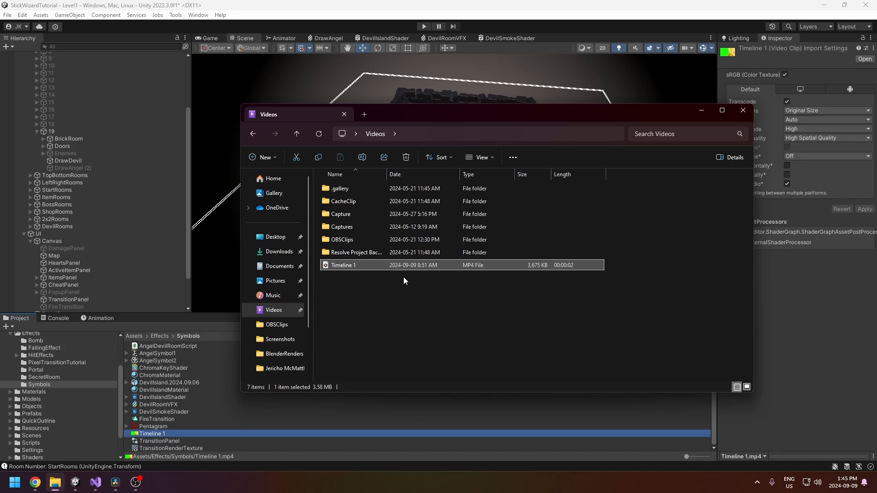
Step: Play the Timeline 1 MP4 from the Videos folder in Media Player, close it, and return to Unity
{"action": "double_click", "coordinate": [355, 267]}
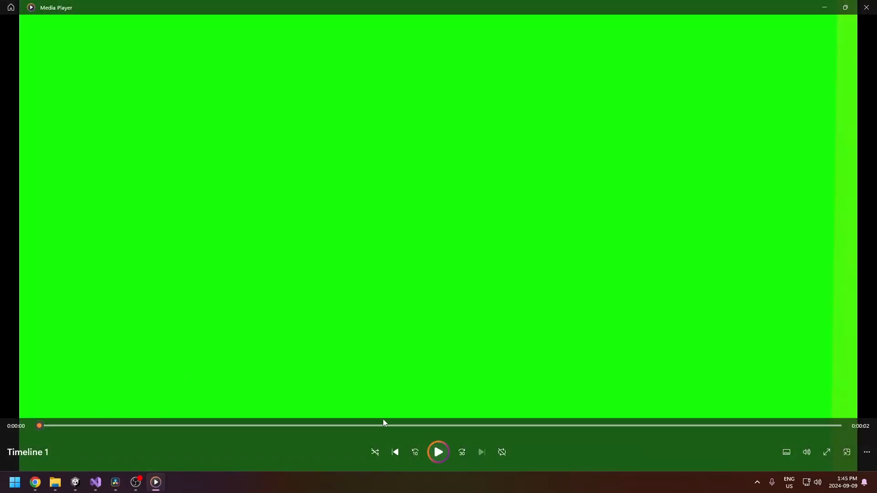
{"action": "left_click", "coordinate": [438, 452]}
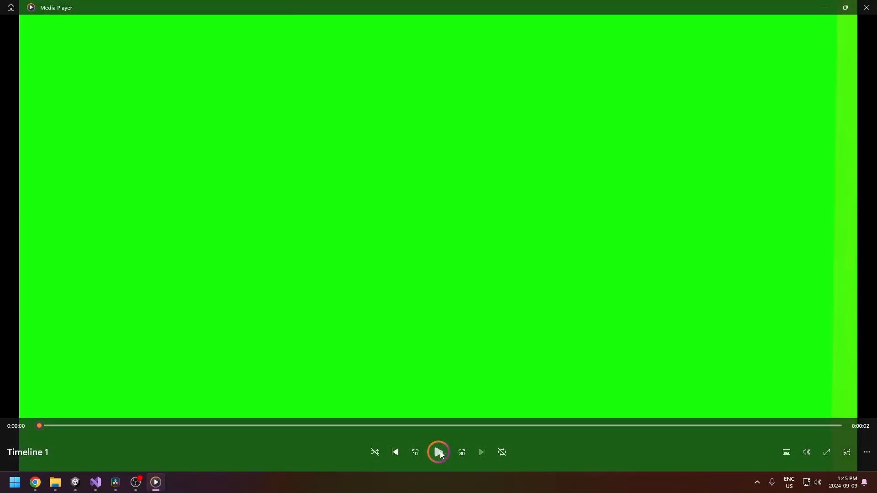
{"action": "left_click", "coordinate": [439, 452]}
{"action": "left_click", "coordinate": [439, 453]}
{"action": "left_click", "coordinate": [442, 457]}
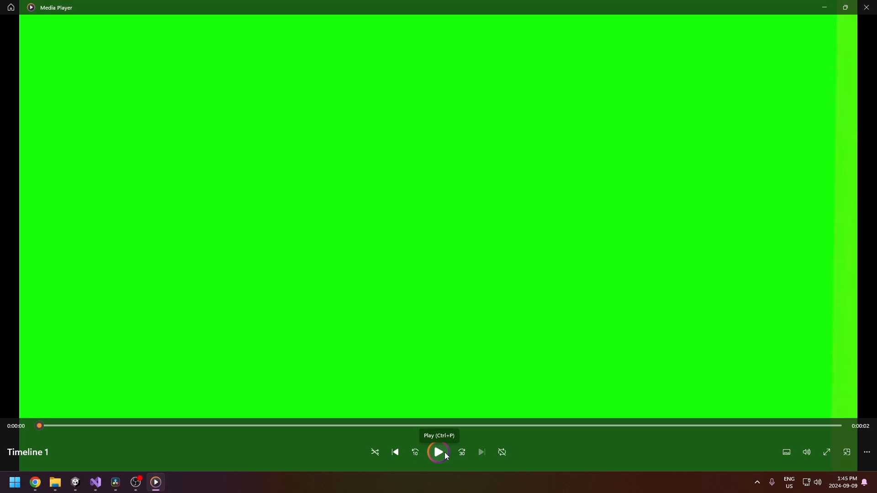
{"action": "left_click", "coordinate": [445, 452]}
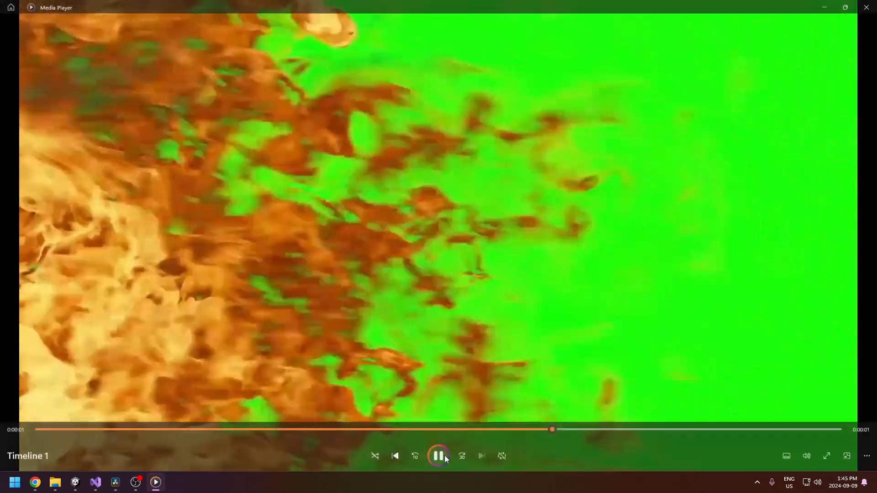
{"action": "left_click", "coordinate": [867, 7]}
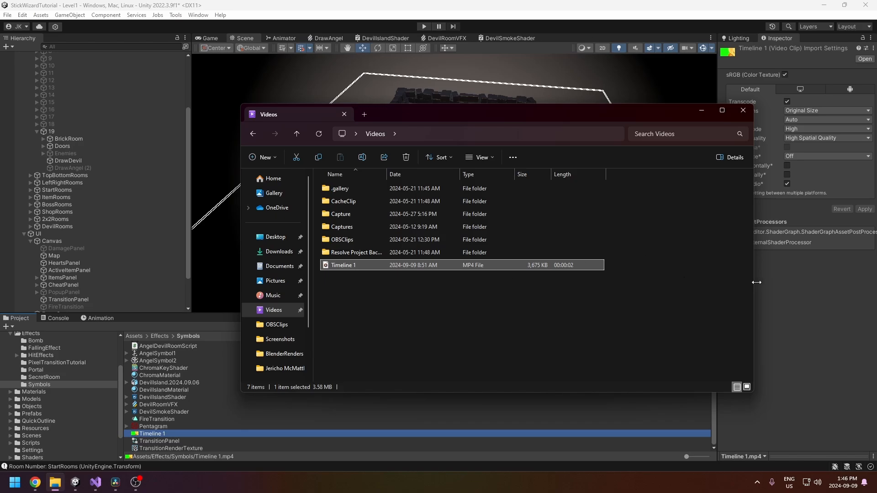
{"action": "left_click", "coordinate": [808, 293]}
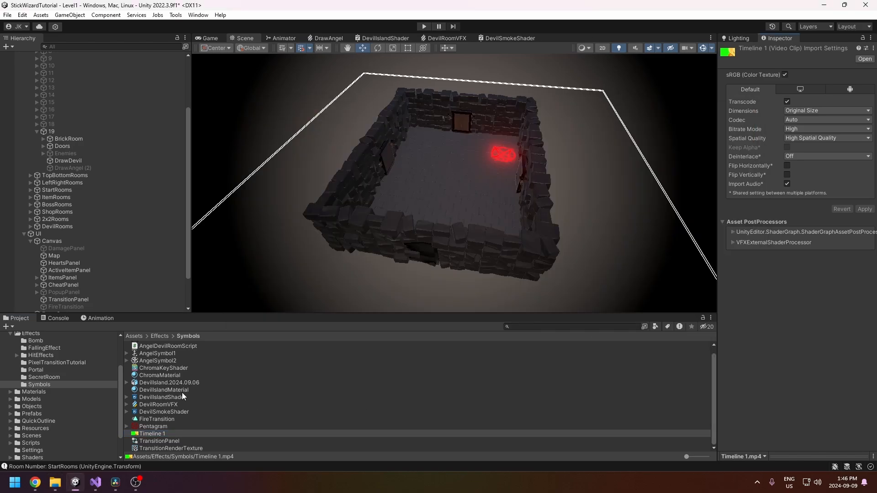
Step: Select TransitionRenderTexture in the Symbols folder and enlarge the Project area to show all of the folder's assets
{"action": "left_click", "coordinate": [153, 445]}
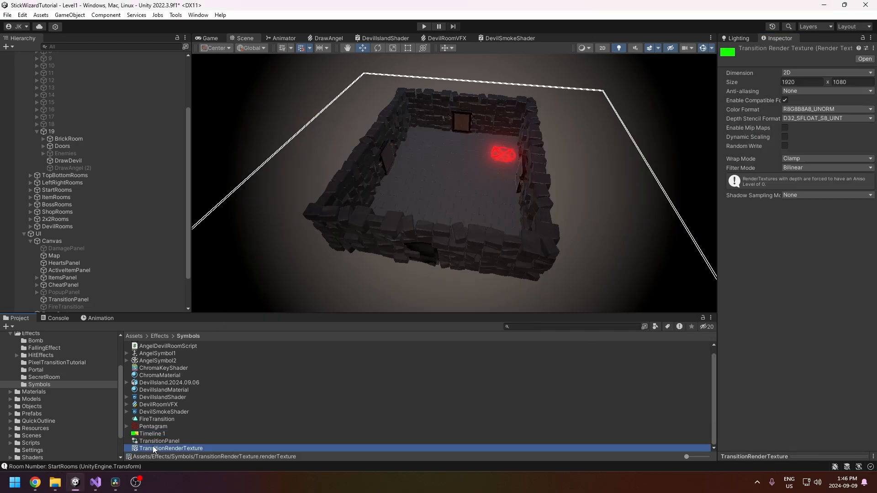
{"action": "right_click", "coordinate": [364, 397]}
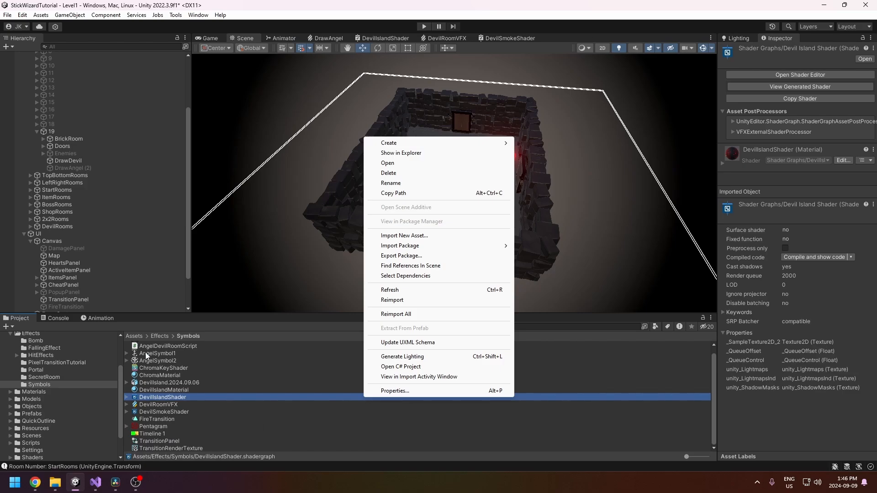
{"action": "left_click", "coordinate": [198, 315]}
{"action": "left_click_drag", "start_coordinate": [199, 314], "coordinate": [199, 261]}
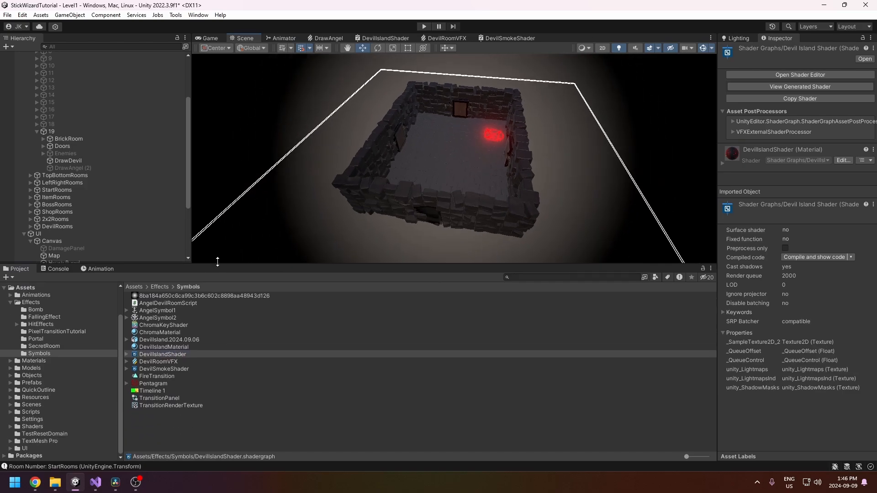
Step: Examine where a render texture is found among the asset creation options, and inspect TransitionRenderTexture's size settings
{"action": "right_click", "coordinate": [176, 415]}
{"action": "mouse_move", "coordinate": [206, 160]}
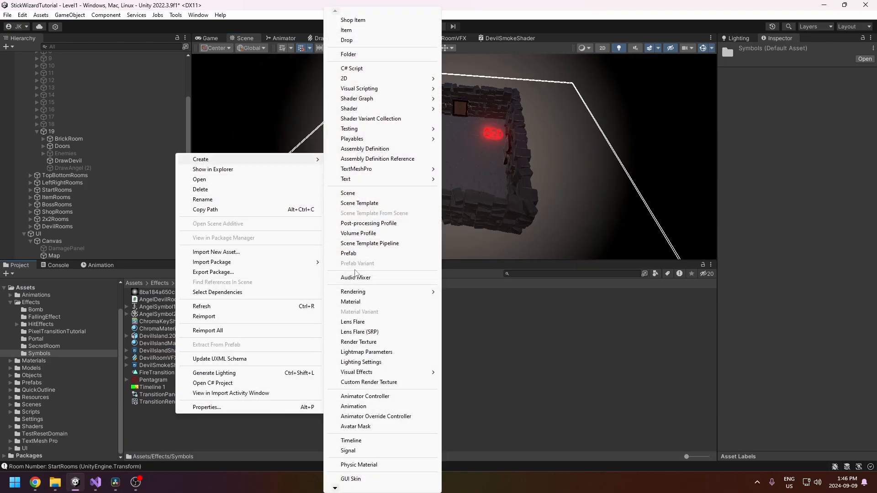
{"action": "left_click", "coordinate": [161, 418]}
{"action": "left_click", "coordinate": [167, 402]}
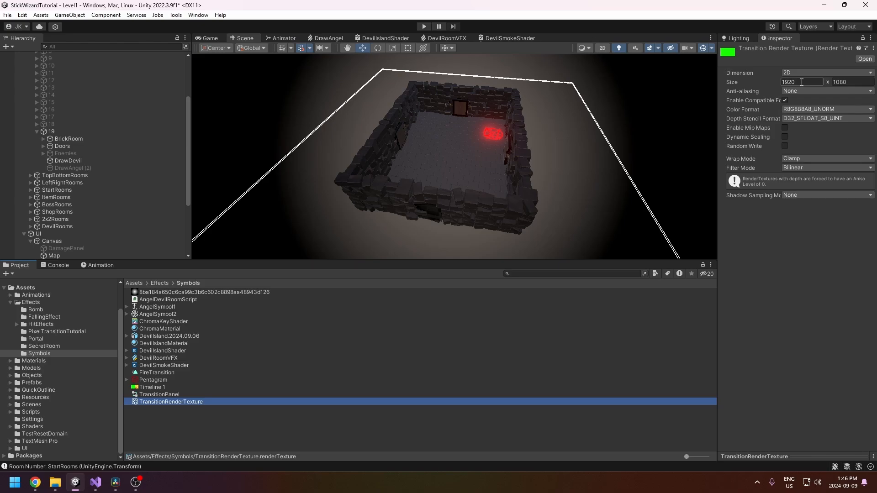
{"action": "left_click", "coordinate": [851, 82]}
Step: Examine the UI element types that can be created under the UI object, including Raw Image, without adding one
{"action": "scroll", "coordinate": [79, 187], "scroll_direction": "down", "scroll_amount": 5}
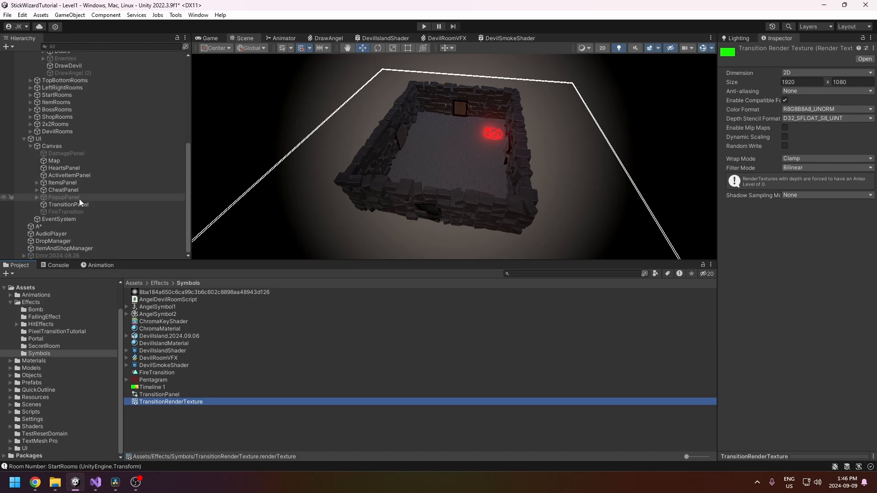
{"action": "right_click", "coordinate": [38, 139]}
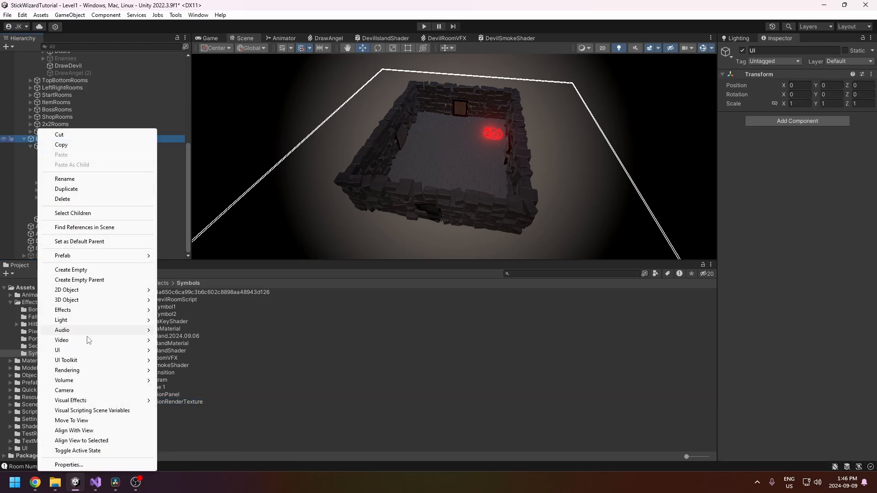
{"action": "mouse_move", "coordinate": [74, 350]}
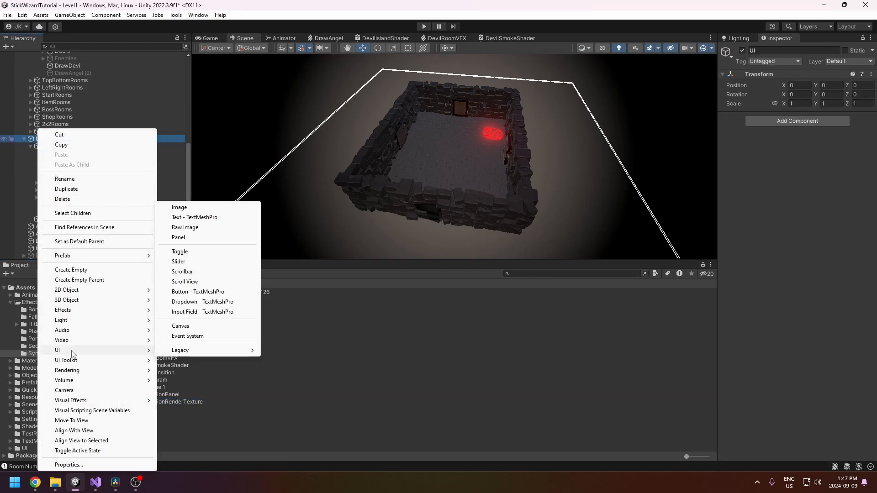
{"action": "left_click", "coordinate": [25, 140]}
{"action": "scroll", "coordinate": [25, 140], "scroll_direction": "up", "scroll_amount": 3}
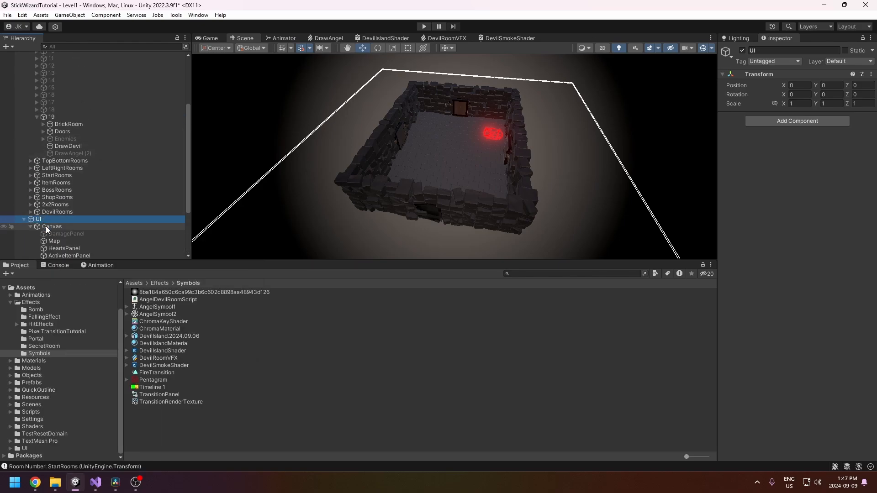
Step: Select FireTransition under Canvas and apply the full-stretch anchor preset in both directions, including its position
{"action": "left_click", "coordinate": [46, 227]}
{"action": "scroll", "coordinate": [75, 223], "scroll_direction": "down", "scroll_amount": 3}
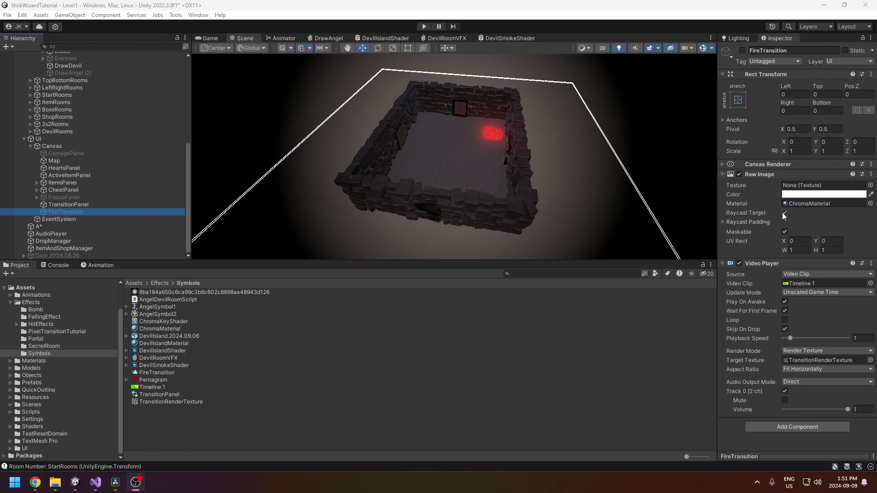
{"action": "left_click", "coordinate": [739, 101]}
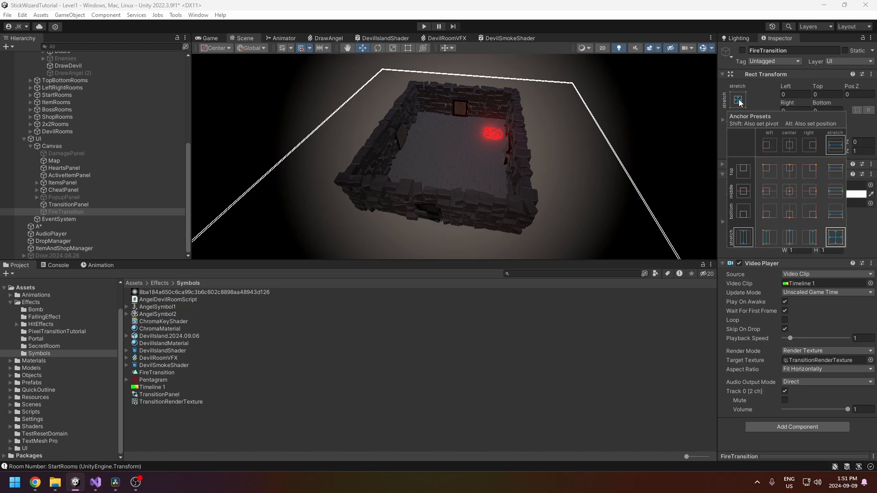
{"action": "left_click", "coordinate": [837, 241], "text": "alt"}
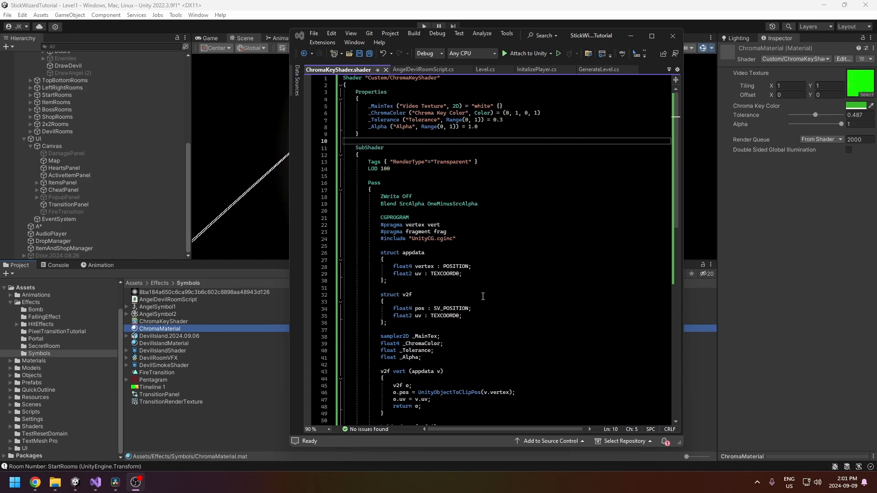
Step: Examine the shader types among the asset creation options, dismiss them, and select ChromaMaterial to view its properties
{"action": "right_click", "coordinate": [162, 418]}
{"action": "mouse_move", "coordinate": [204, 168]}
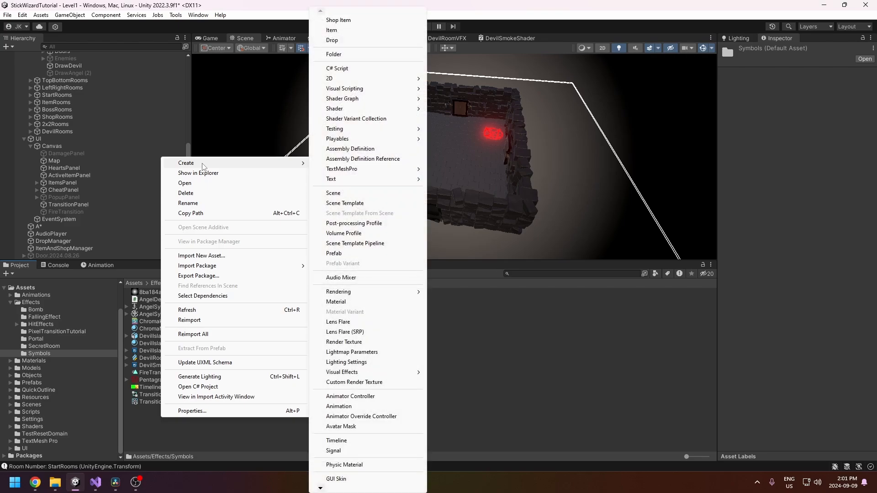
{"action": "mouse_move", "coordinate": [350, 110]}
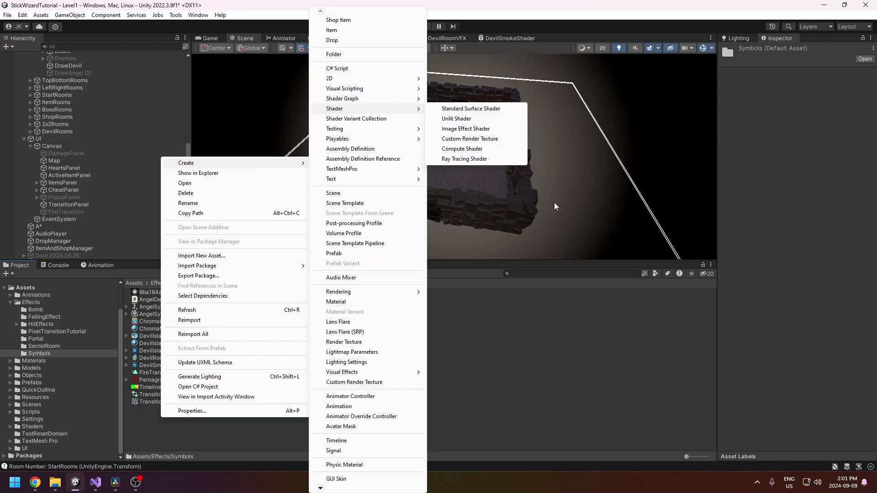
{"action": "left_click", "coordinate": [796, 365]}
{"action": "left_click", "coordinate": [167, 328]}
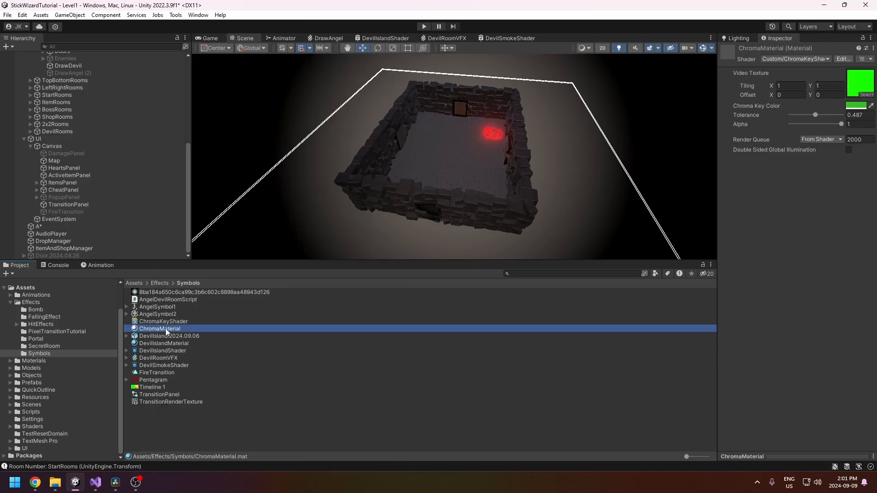
Step: Switch to Visual Studio, highlight the Properties block in ChromaKeyShader.shader to compare it with the material, and return to Unity
{"action": "key", "text": "alt+Tab"}
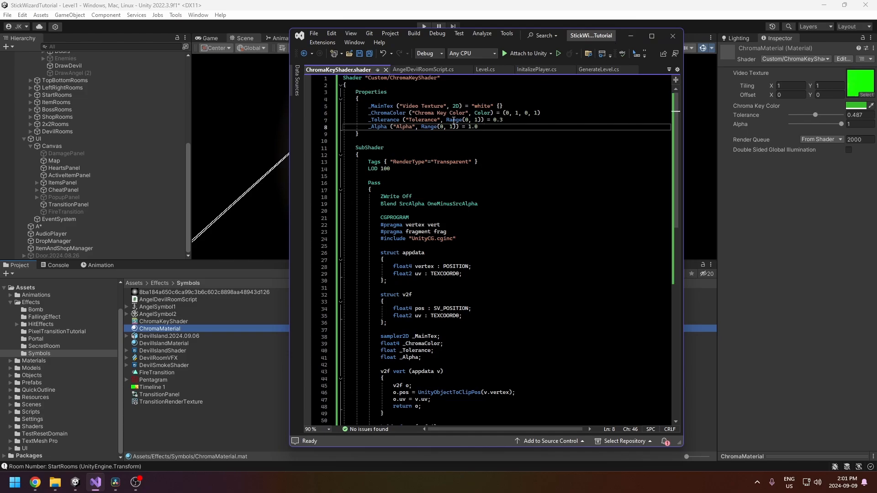
{"action": "left_click_drag", "start_coordinate": [372, 107], "coordinate": [483, 129]}
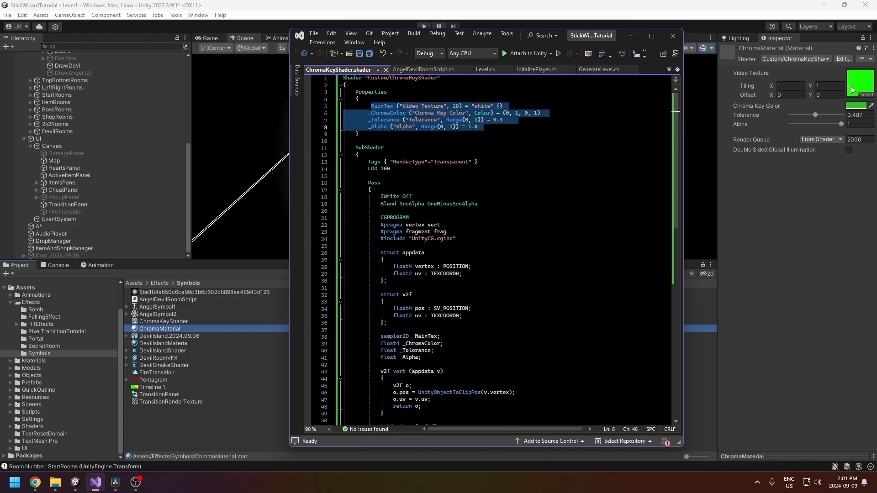
{"action": "left_click_drag", "start_coordinate": [356, 92], "coordinate": [396, 133]}
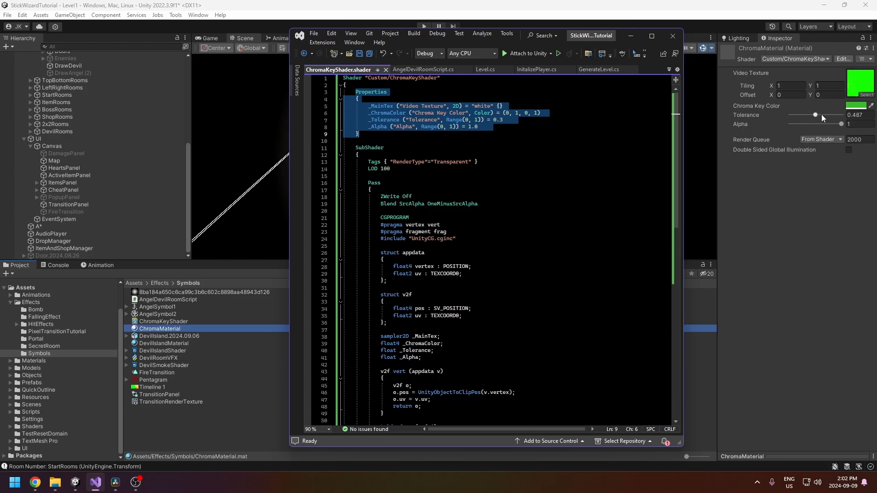
{"action": "left_click", "coordinate": [630, 35]}
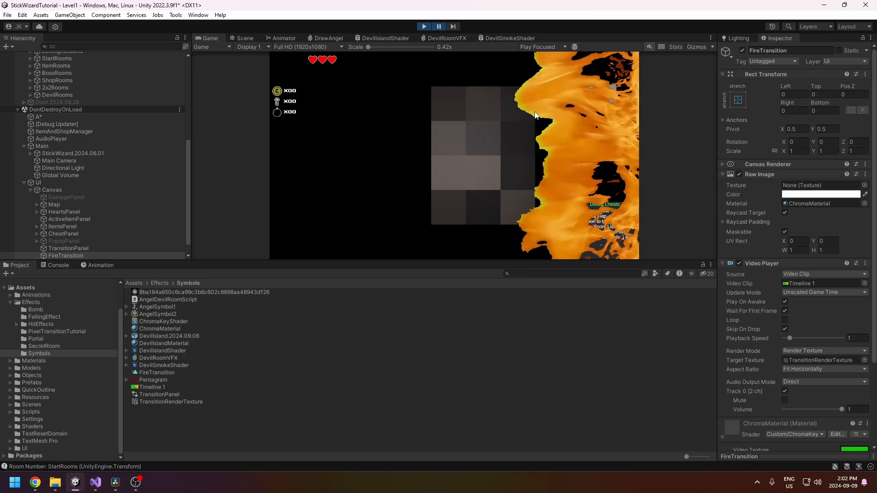
Step: Pause the running game partway through the fire transition and set ChromaMaterial's Tolerance to 0.496
{"action": "left_click", "coordinate": [441, 28]}
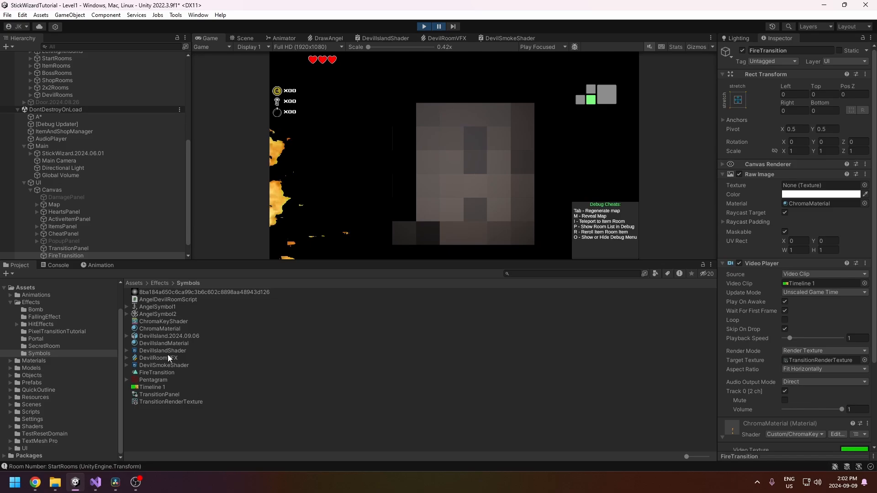
{"action": "left_click", "coordinate": [164, 330]}
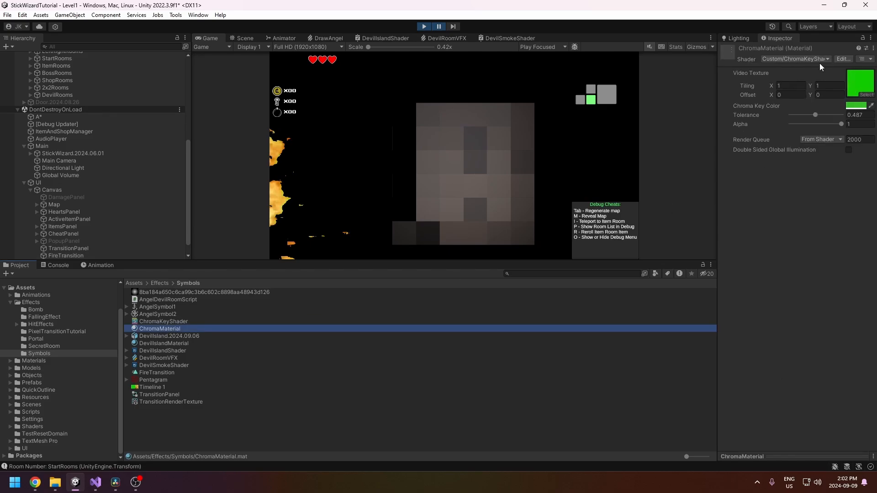
{"action": "mouse_move", "coordinate": [815, 115]}
{"action": "left_mouse_down"}
{"action": "mouse_move", "coordinate": [794, 117]}
{"action": "mouse_move", "coordinate": [815, 116]}
{"action": "left_mouse_up"}
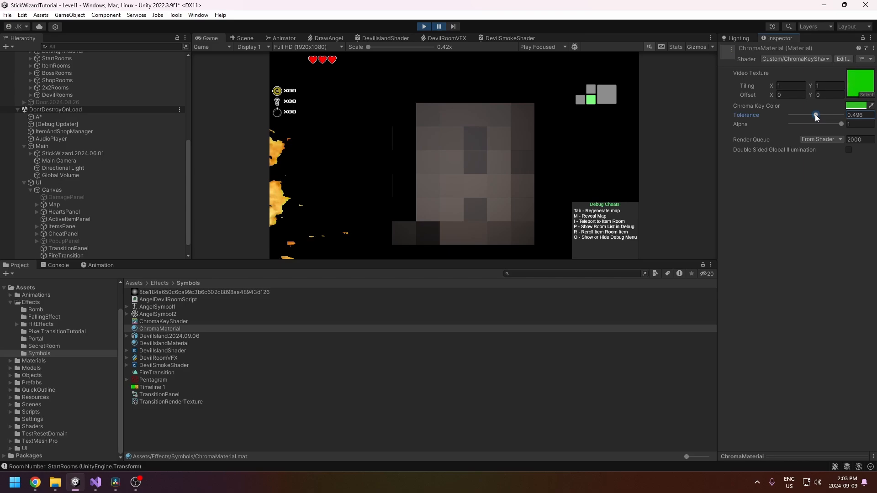
{"action": "mouse_move", "coordinate": [817, 118]}
{"action": "left_mouse_down"}
{"action": "mouse_move", "coordinate": [840, 116]}
{"action": "mouse_move", "coordinate": [816, 115]}
{"action": "left_mouse_up"}
Step: Set ChromaMaterial's Chroma Key Color to hex 34DB23, and try sampling the color from the Video Texture preview with the eyedropper
{"action": "left_click", "coordinate": [852, 106]}
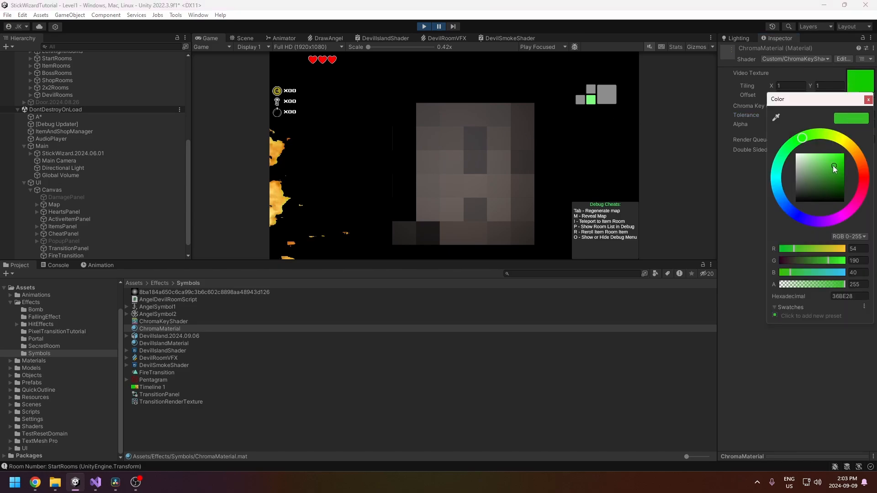
{"action": "left_click_drag", "start_coordinate": [834, 166], "coordinate": [838, 162]}
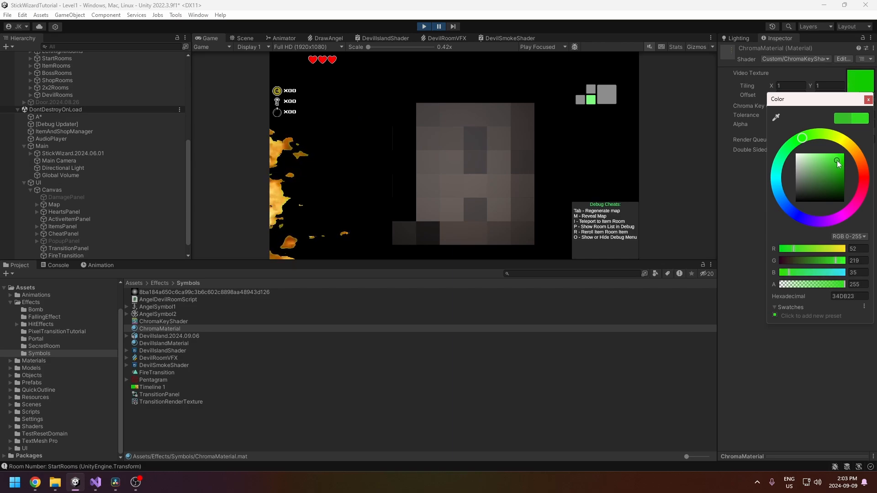
{"action": "left_click", "coordinate": [867, 99]}
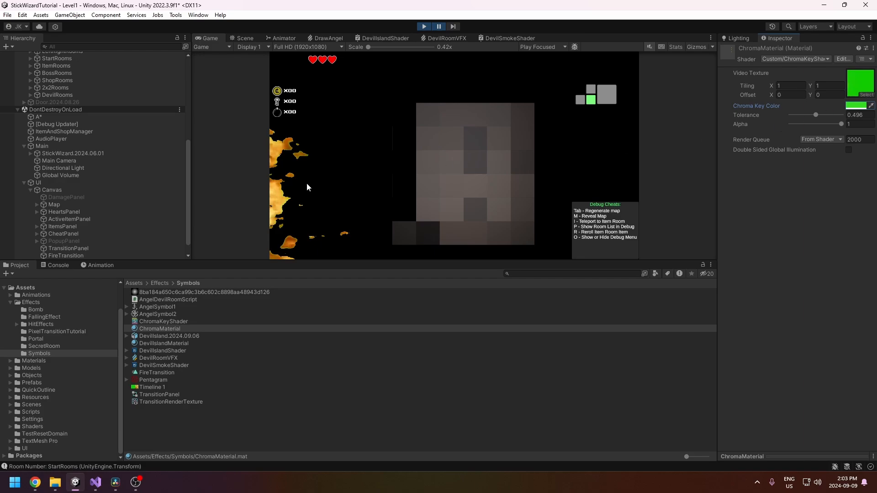
{"action": "left_click", "coordinate": [869, 105]}
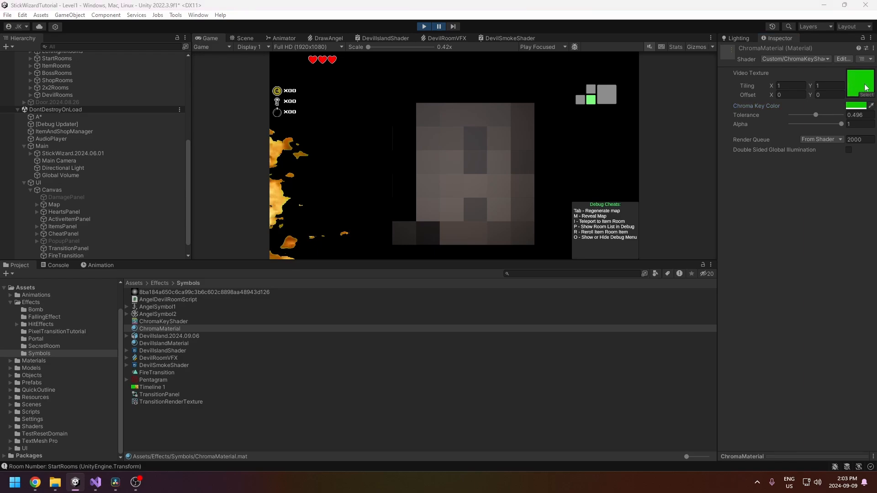
{"action": "left_click", "coordinate": [864, 86]}
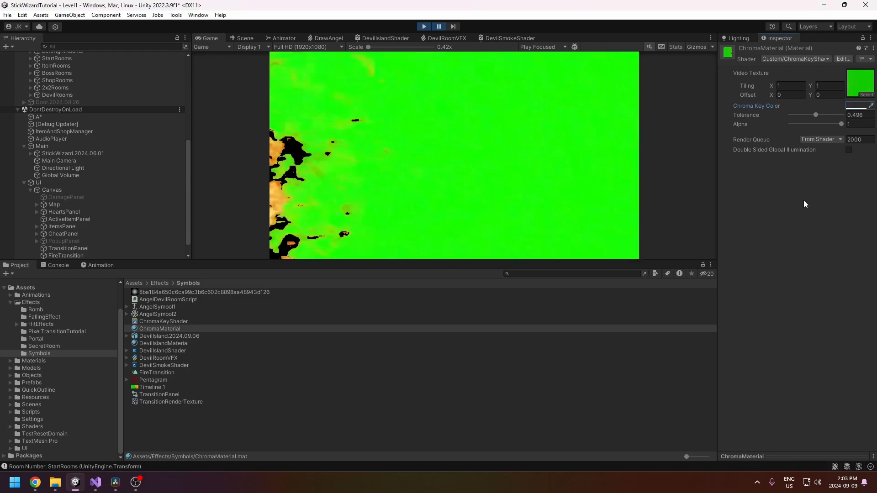
Step: Set ChromaMaterial's Chroma Key Color to the green with hex value 3DE32C
{"action": "left_click", "coordinate": [855, 106]}
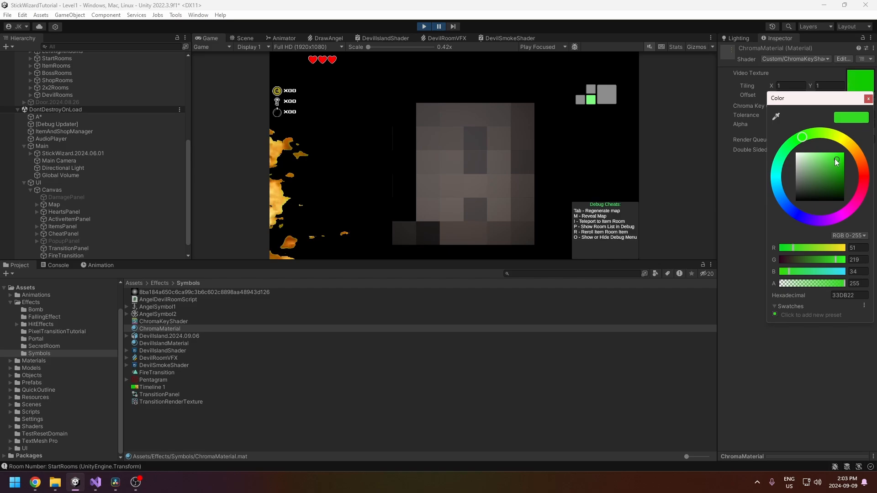
{"action": "left_click_drag", "start_coordinate": [836, 162], "coordinate": [837, 159]}
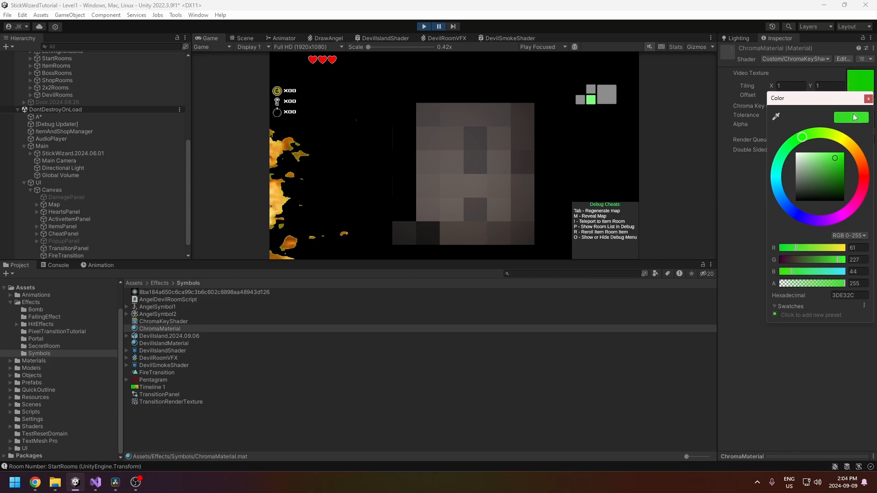
{"action": "left_click", "coordinate": [868, 99]}
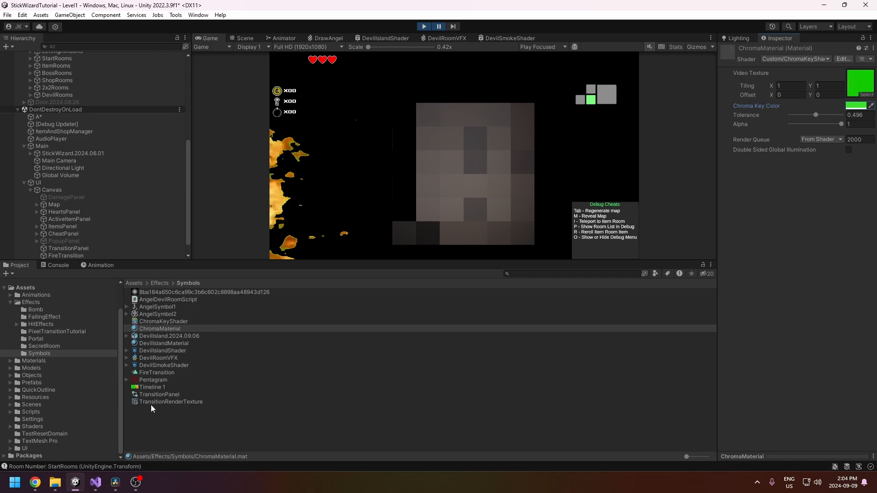
Step: Create a new material from ChromaKeyShader in the Symbols folder, keeping its default name
{"action": "right_click", "coordinate": [160, 321]}
{"action": "mouse_move", "coordinate": [187, 66]}
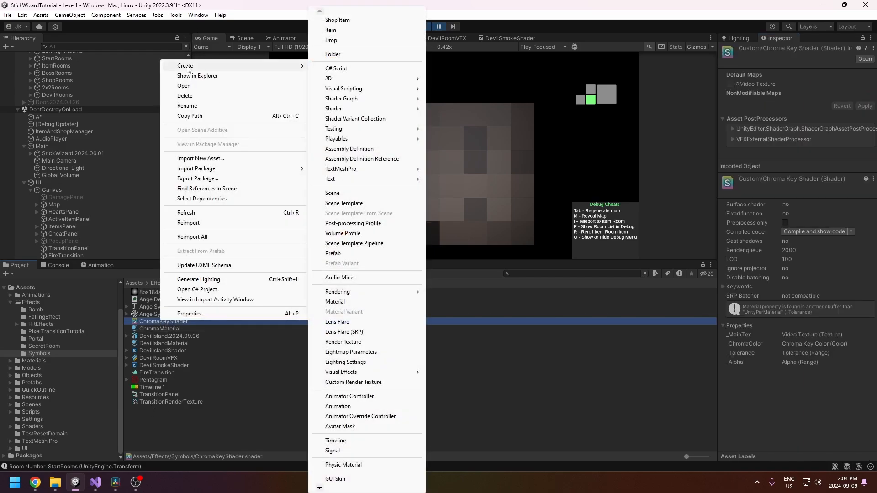
{"action": "left_click", "coordinate": [335, 301]}
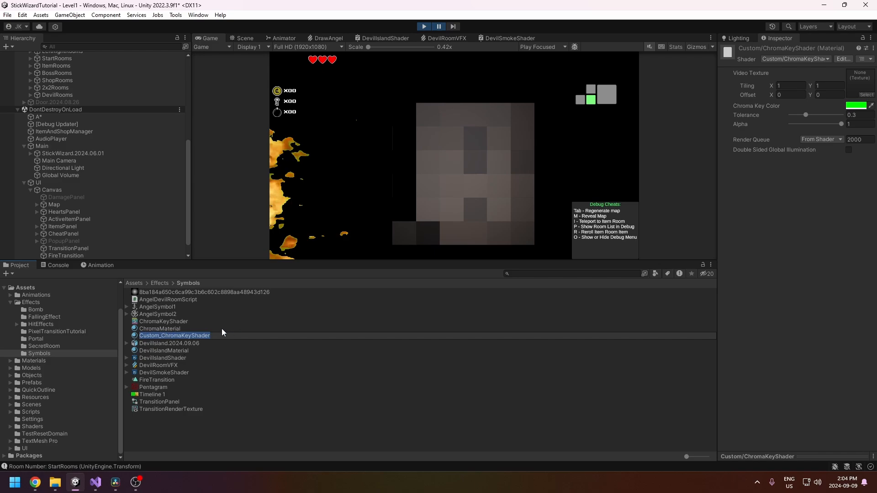
{"action": "key", "text": "Return"}
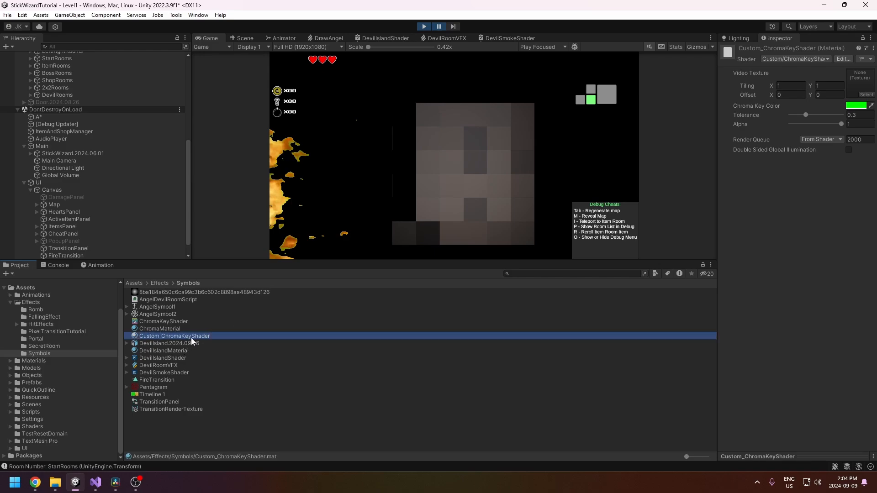
Step: Assign TransitionRenderTexture as the Video Texture of the new Custom_ChromaKeyShader material
{"action": "left_click", "coordinate": [191, 338]}
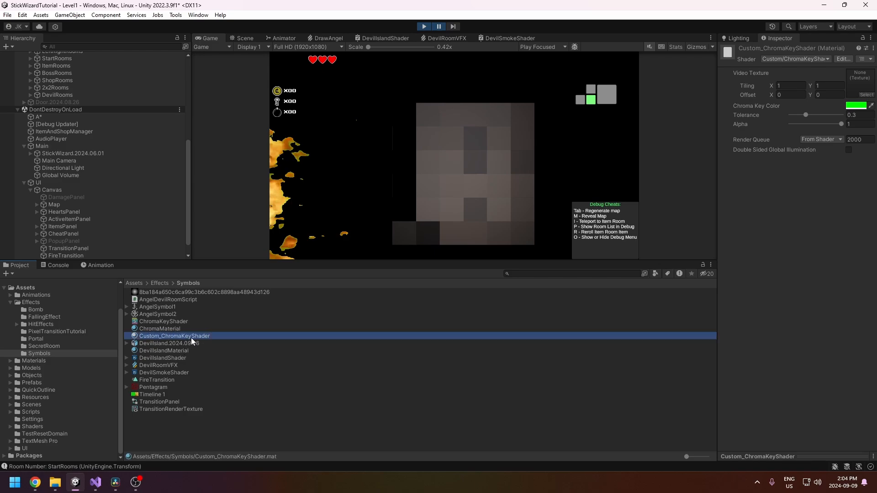
{"action": "left_click", "coordinate": [168, 336]}
{"action": "left_click_drag", "start_coordinate": [165, 409], "coordinate": [852, 86]}
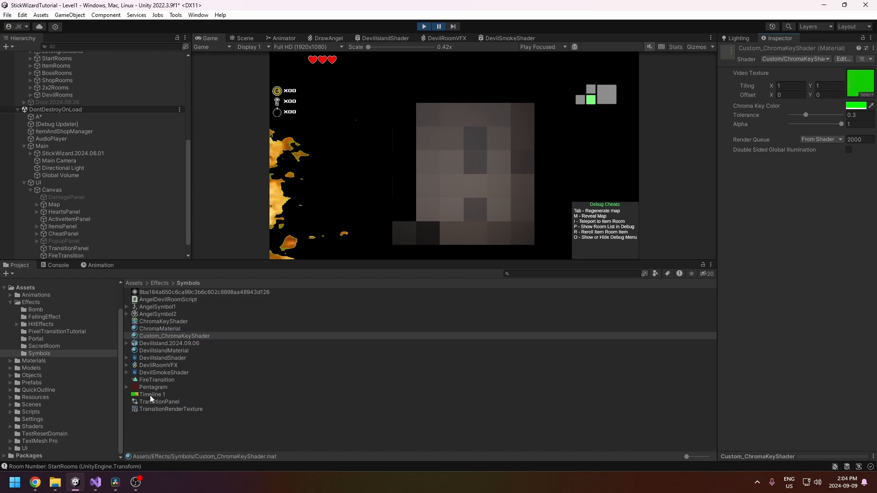
Step: Select the FireTransition object under the UI Canvas
{"action": "scroll", "coordinate": [125, 225], "scroll_direction": "down", "scroll_amount": 1}
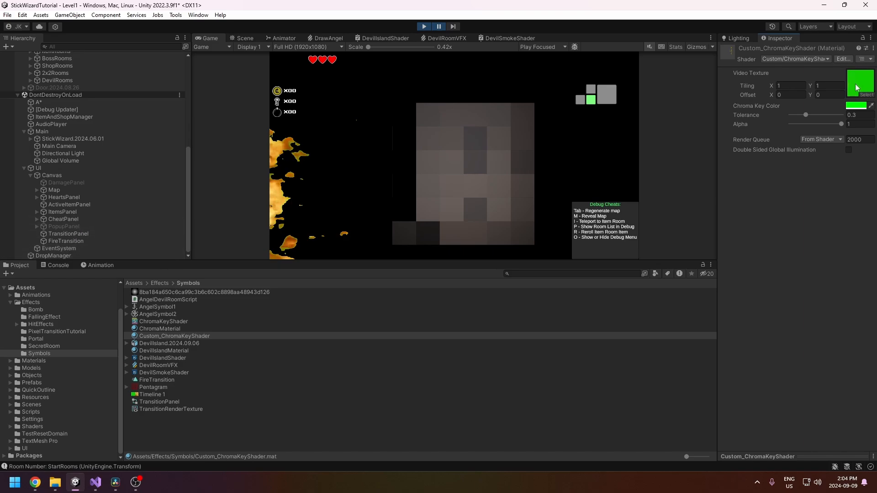
{"action": "left_click", "coordinate": [62, 242]}
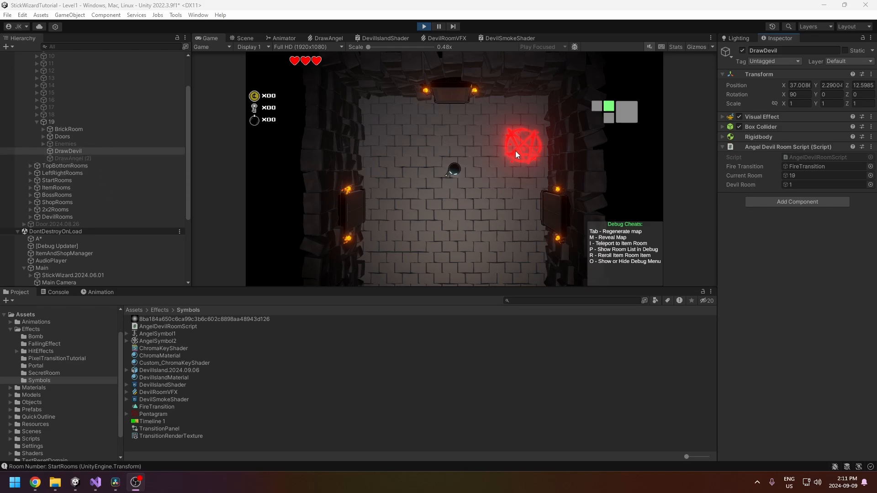
Step: Move the DrawDevil object of room 19 along X to a position of 35.62
{"action": "left_click", "coordinate": [72, 151]}
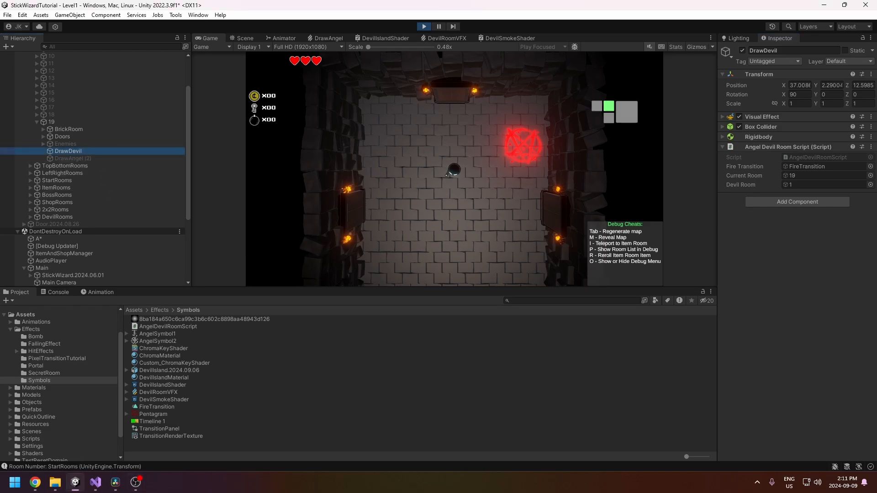
{"action": "left_click_drag", "start_coordinate": [786, 83], "coordinate": [760, 87]}
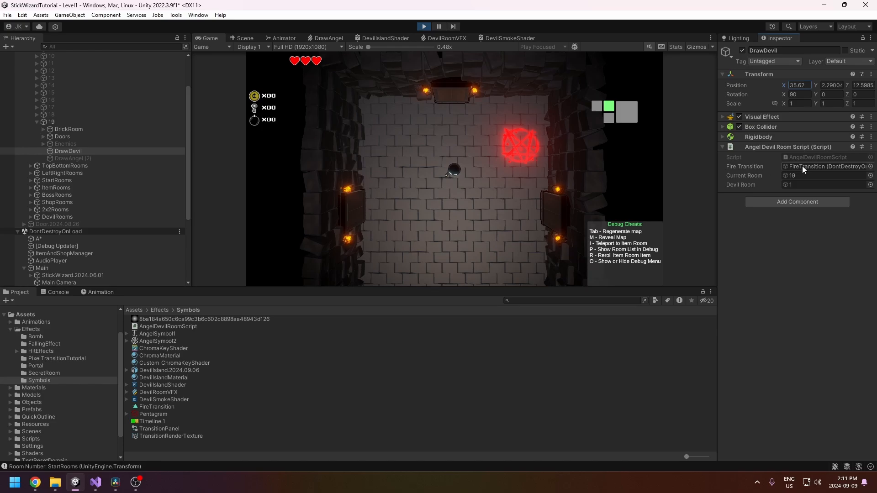
Step: Activate the FireTransition object under the UI Canvas to play the fire video over the running game
{"action": "scroll", "coordinate": [72, 174], "scroll_direction": "down", "scroll_amount": 5}
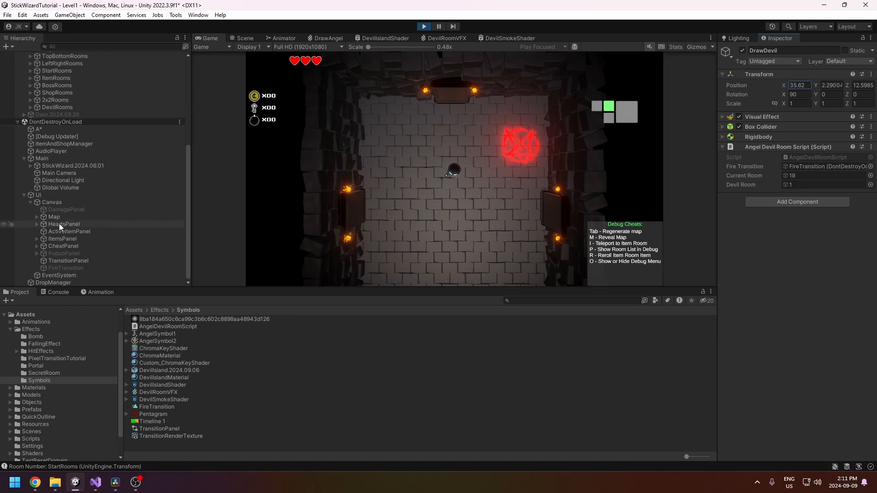
{"action": "left_click", "coordinate": [66, 268]}
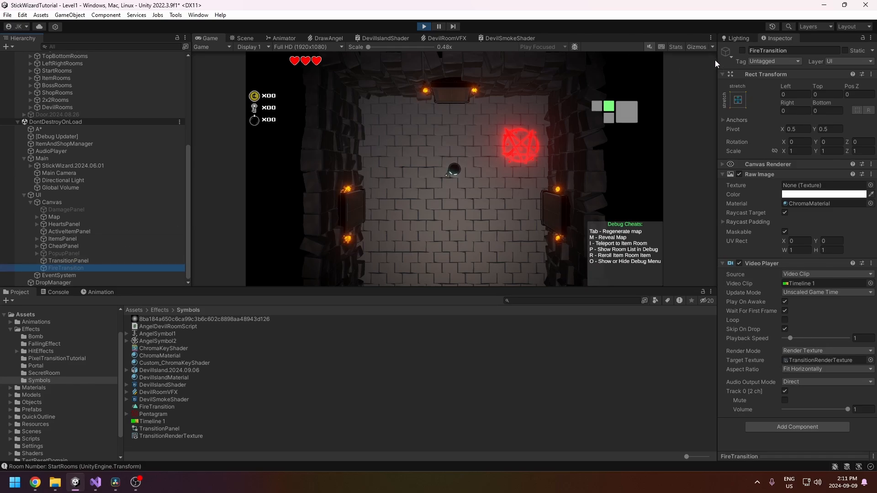
{"action": "left_click", "coordinate": [742, 50]}
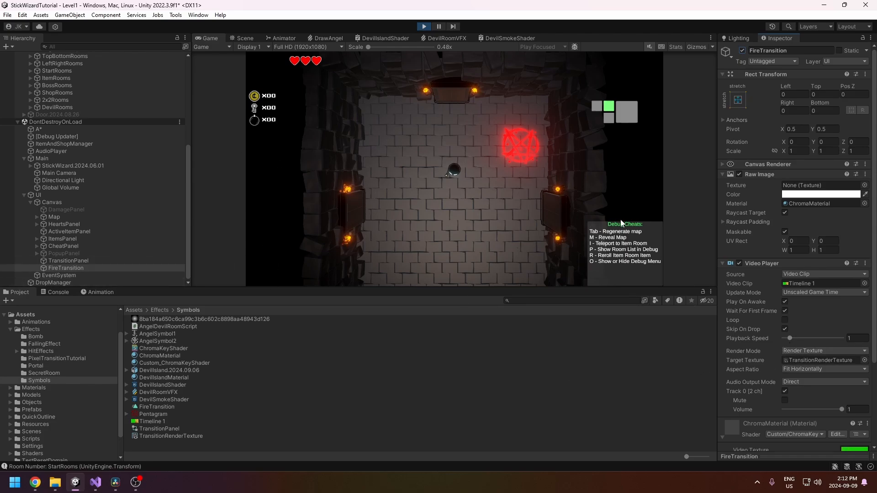
Step: Toggle TransitionPanel's Animator component to preview its fade animation in the running game
{"action": "left_click", "coordinate": [78, 260]}
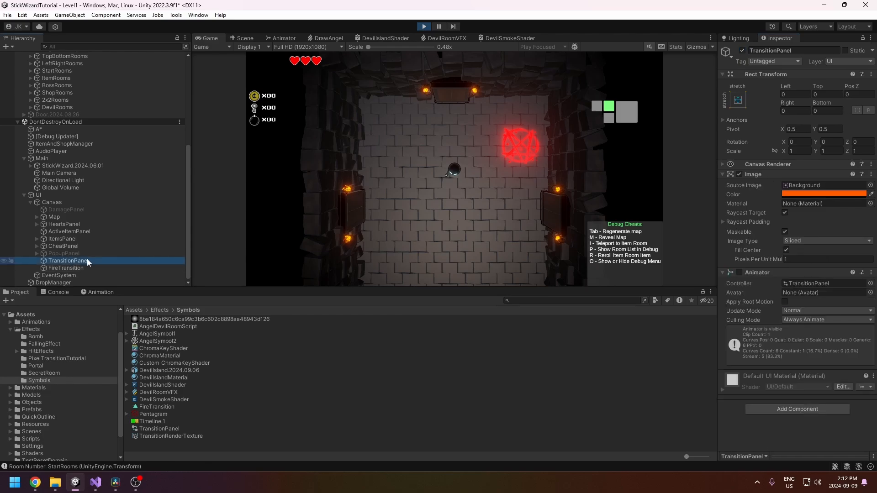
{"action": "left_click", "coordinate": [739, 273]}
{"action": "left_click", "coordinate": [739, 272]}
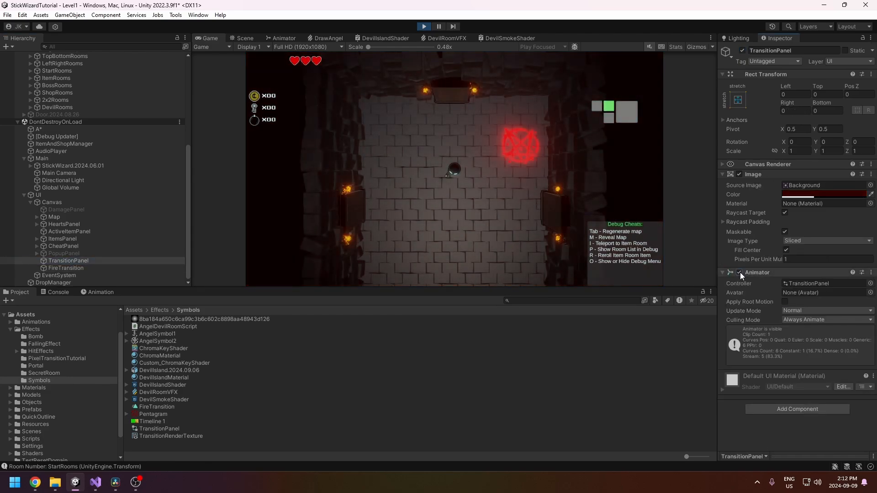
{"action": "left_click", "coordinate": [739, 272]}
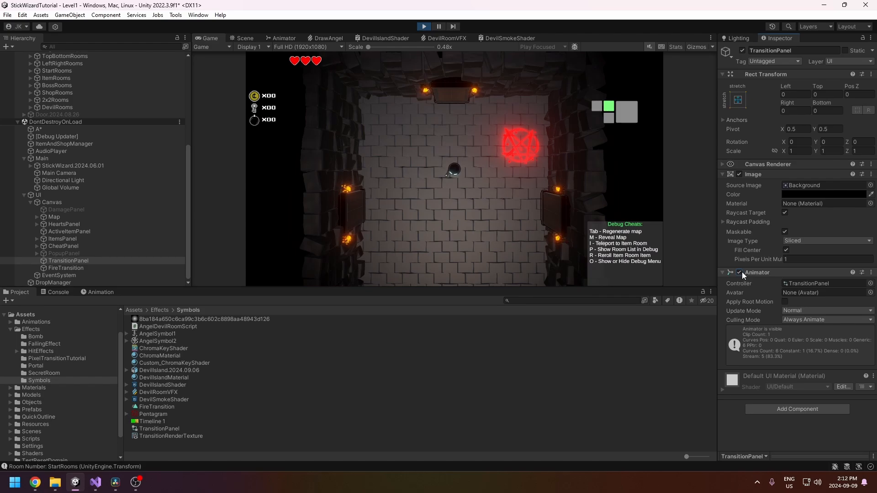
{"action": "left_click", "coordinate": [740, 272]}
Step: Select DrawDevil, switch to Visual Studio and examine AngelDevilRoomScript's room variables and EnableNextLevel method
{"action": "left_click", "coordinate": [54, 108]}
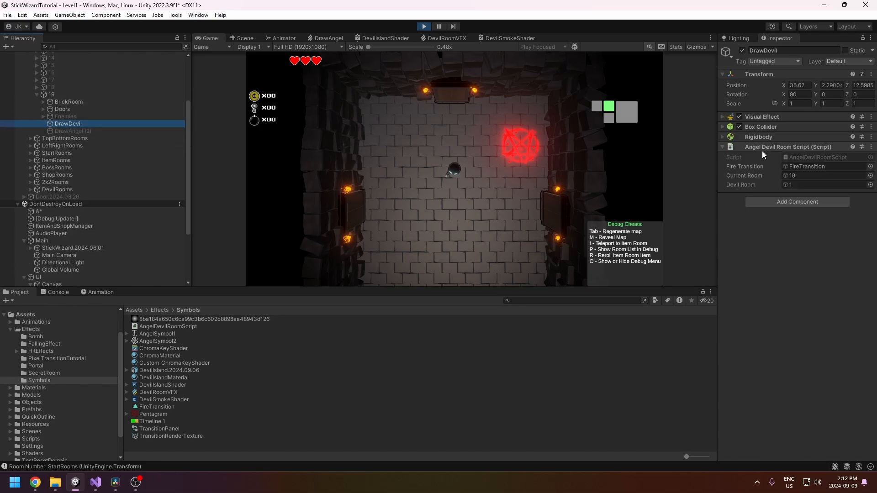
{"action": "left_click", "coordinate": [97, 482]}
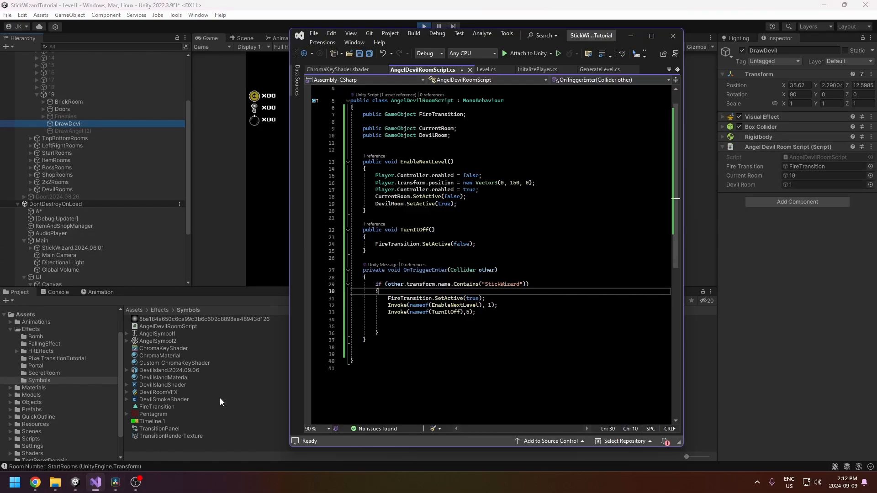
{"action": "left_click_drag", "start_coordinate": [363, 163], "coordinate": [410, 251]}
{"action": "left_click", "coordinate": [439, 231]}
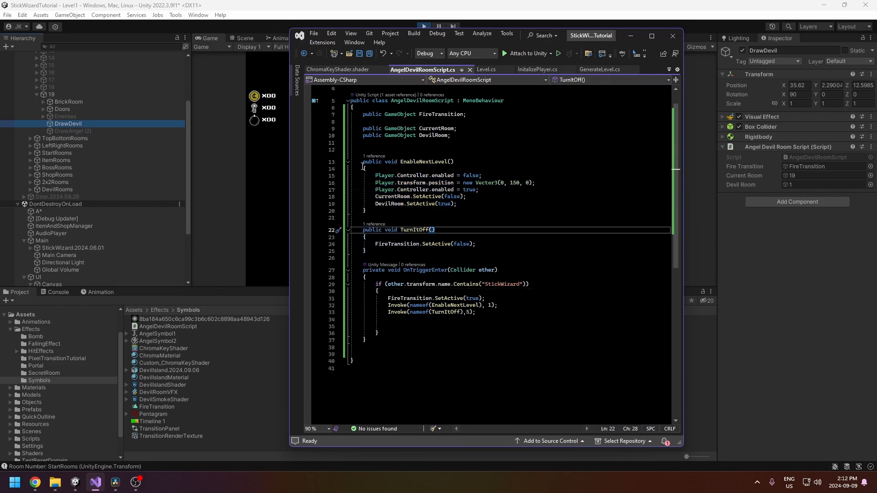
{"action": "left_click_drag", "start_coordinate": [362, 162], "coordinate": [416, 212]}
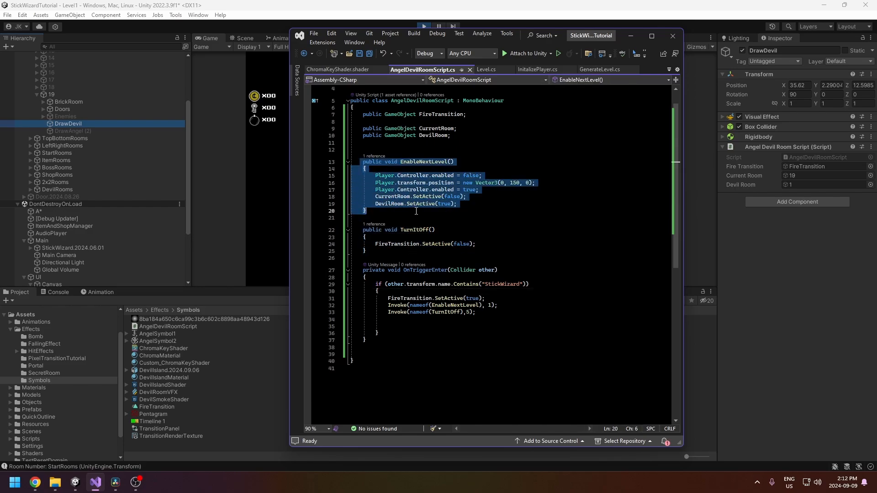
{"action": "left_click_drag", "start_coordinate": [462, 144], "coordinate": [355, 132]}
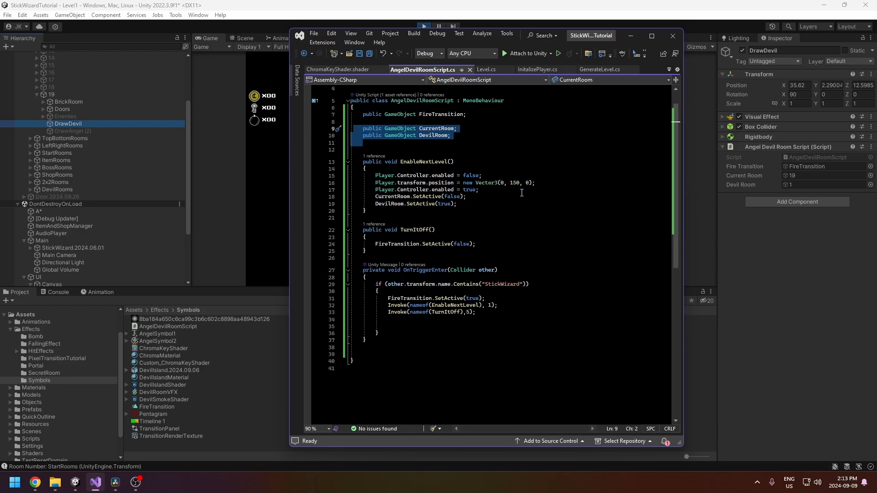
{"action": "left_click", "coordinate": [364, 162]}
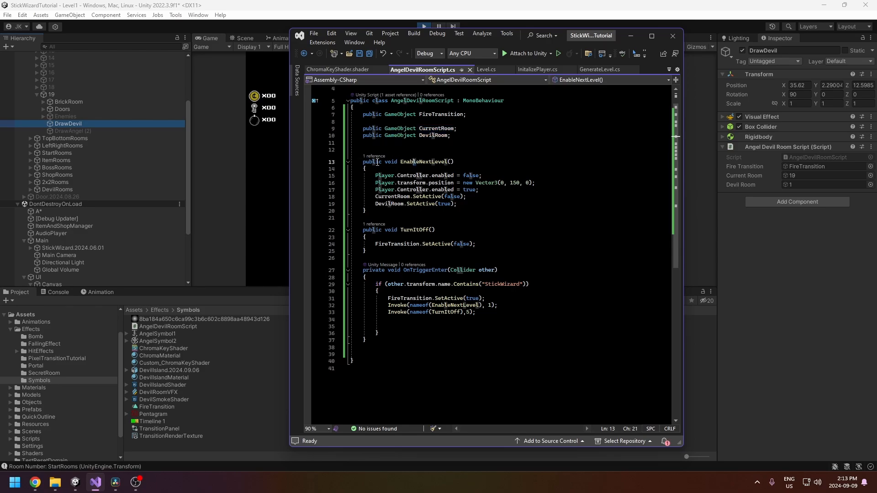
{"action": "left_click_drag", "start_coordinate": [365, 163], "coordinate": [398, 213]}
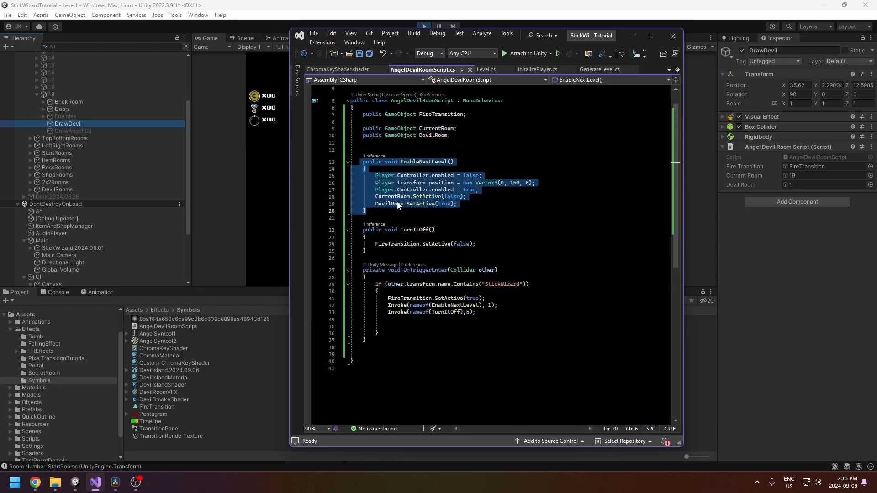
{"action": "left_click", "coordinate": [393, 204]}
{"action": "double_click", "coordinate": [392, 197]}
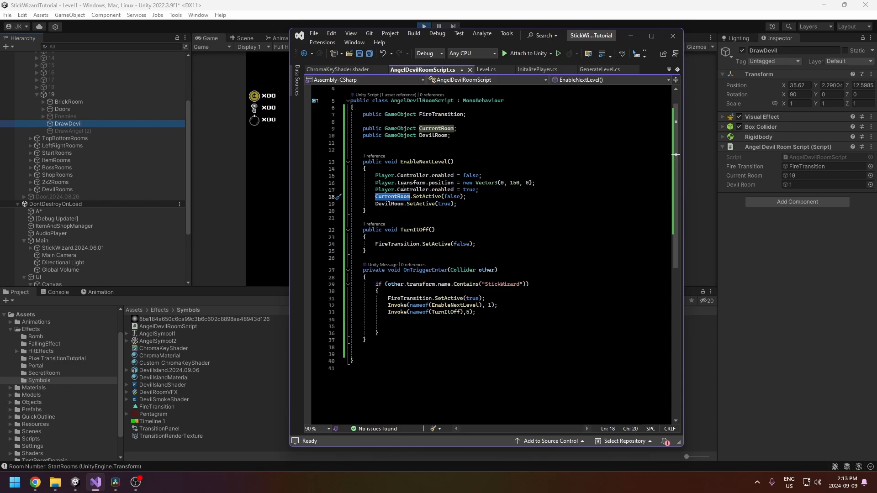
{"action": "double_click", "coordinate": [389, 204]}
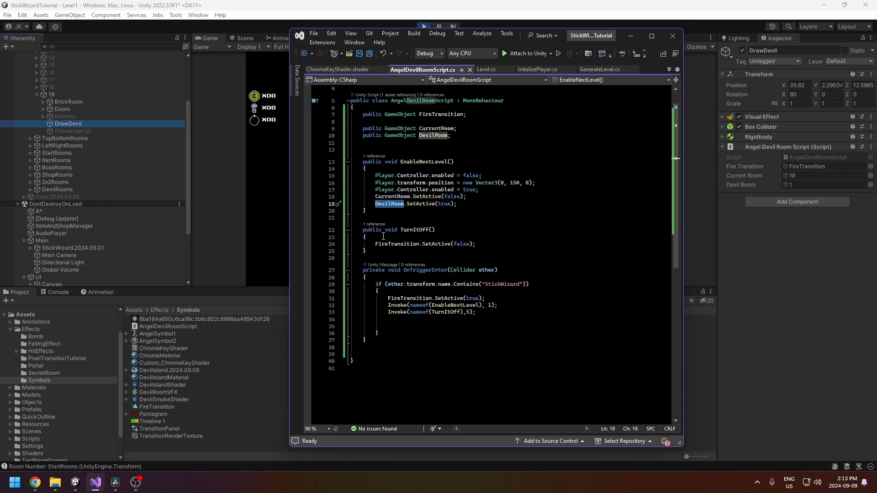
Step: Examine the TurnItOff method and its FireTransition.SetActive call
{"action": "left_click_drag", "start_coordinate": [379, 235], "coordinate": [492, 245]}
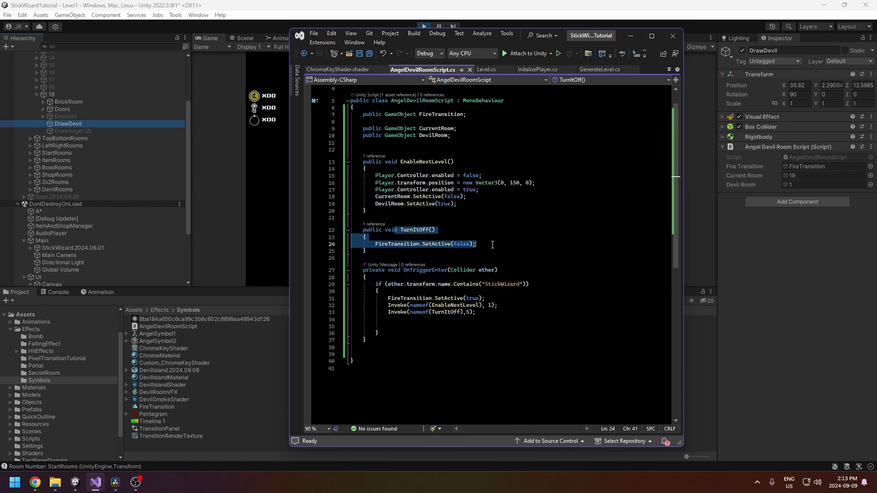
{"action": "left_click", "coordinate": [394, 249]}
{"action": "double_click", "coordinate": [394, 243]}
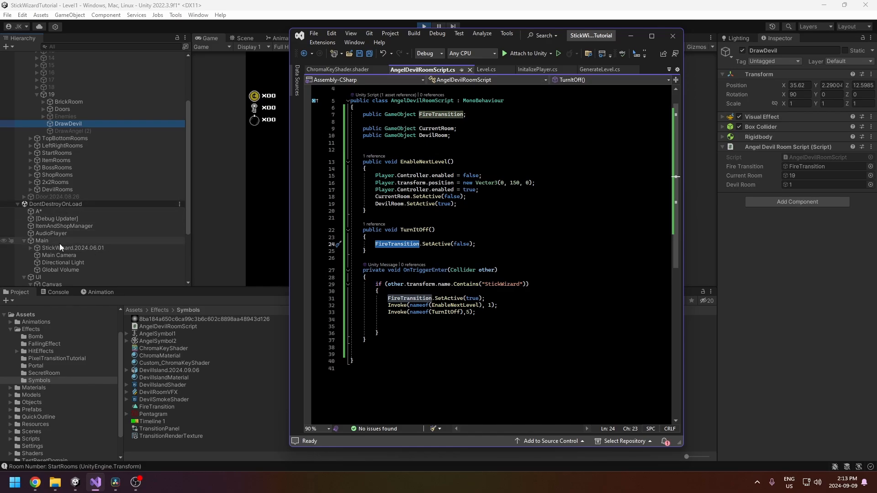
Step: Examine OnTriggerEnter in AngelDevilRoomScript: the StickWizard name check, the FireTransition activation and the delayed EnableNextLevel and TurnItOff invokes
{"action": "left_click", "coordinate": [419, 319]}
{"action": "scroll", "coordinate": [420, 313], "scroll_direction": "down", "scroll_amount": 1}
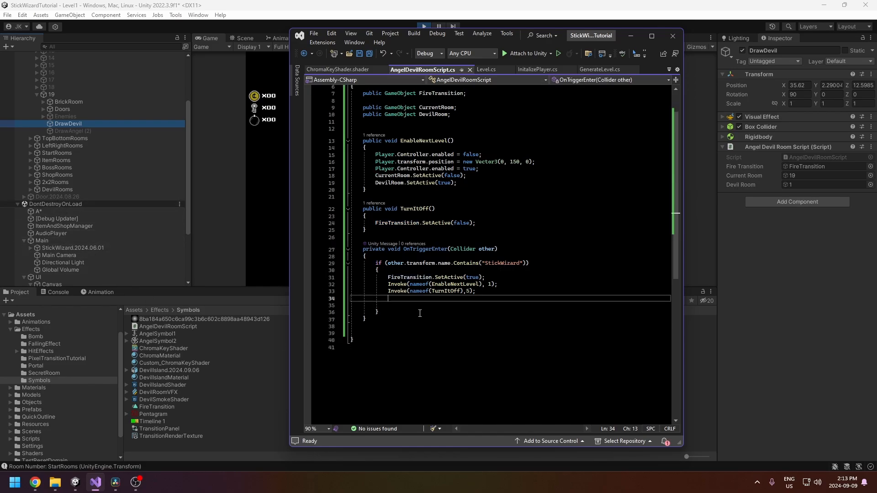
{"action": "left_click", "coordinate": [407, 284]}
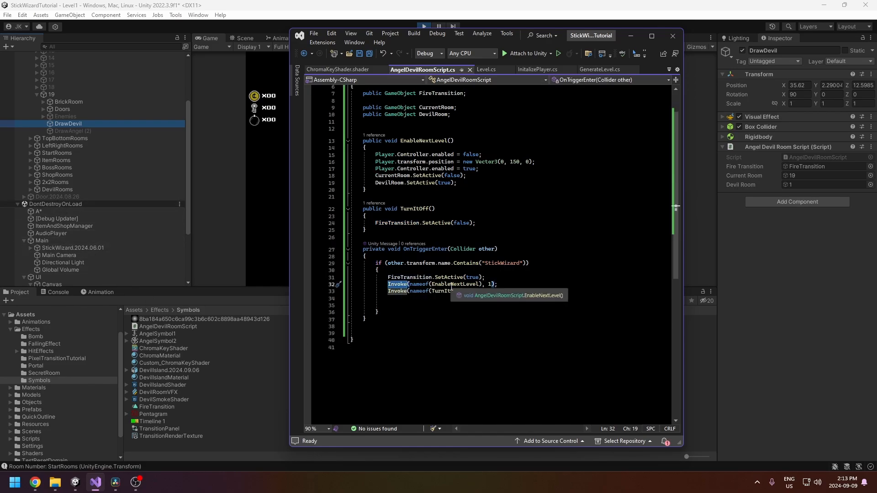
{"action": "double_click", "coordinate": [496, 264]}
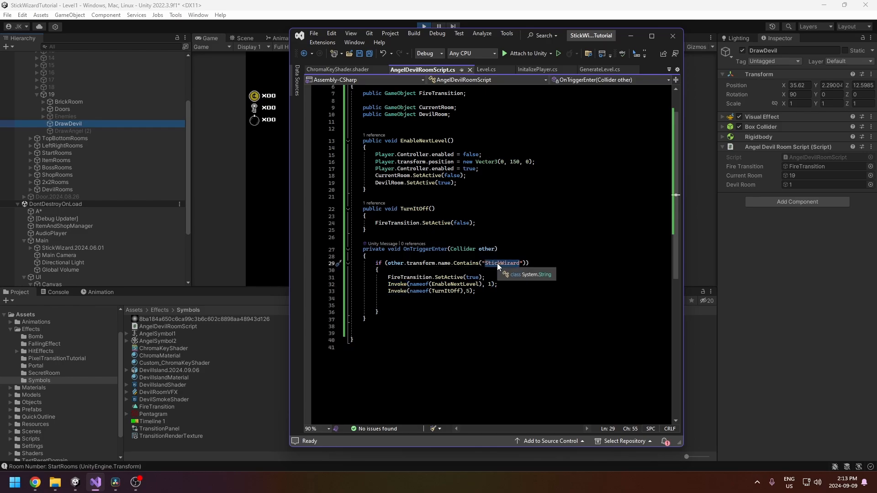
{"action": "mouse_move", "coordinate": [431, 250]}
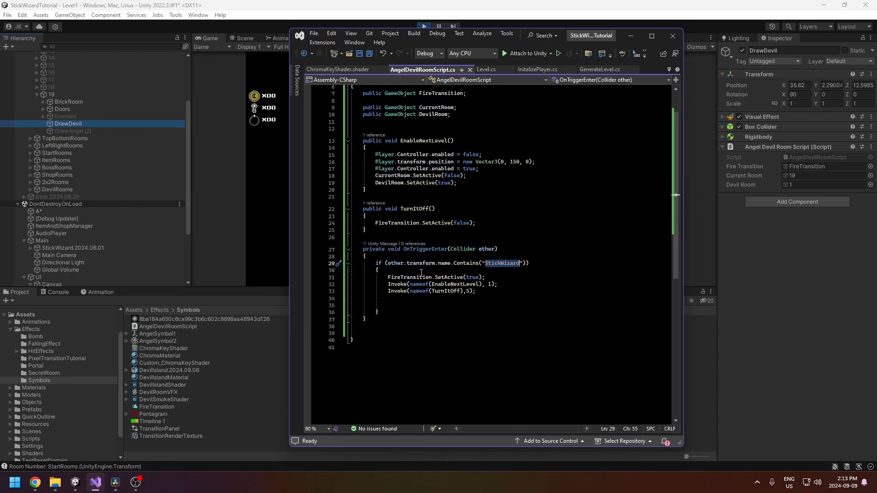
{"action": "double_click", "coordinate": [440, 279]}
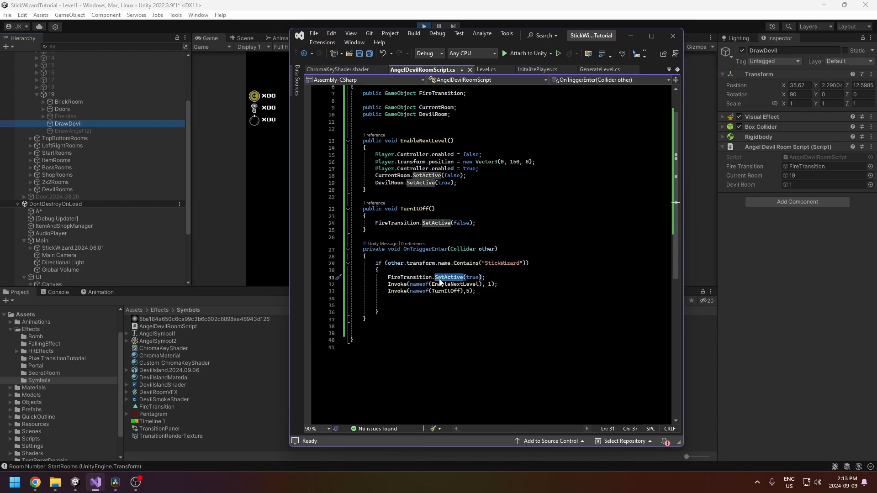
{"action": "left_click", "coordinate": [489, 284]}
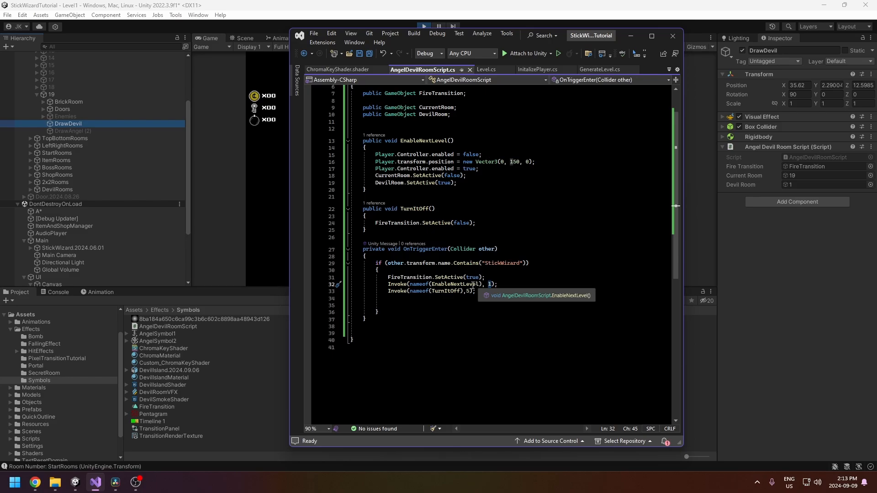
{"action": "left_click_drag", "start_coordinate": [479, 285], "coordinate": [461, 292]}
{"action": "left_click", "coordinate": [396, 284]}
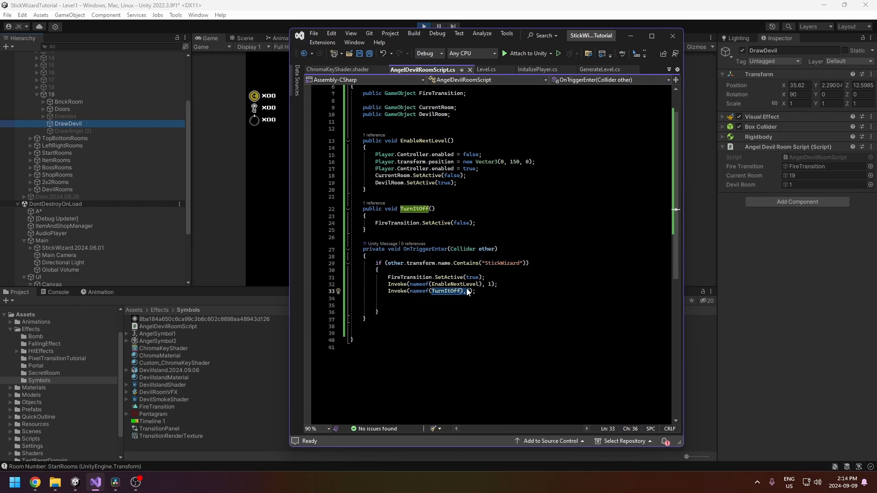
{"action": "key", "text": "BackSpace"}
{"action": "type", "text": "5"}
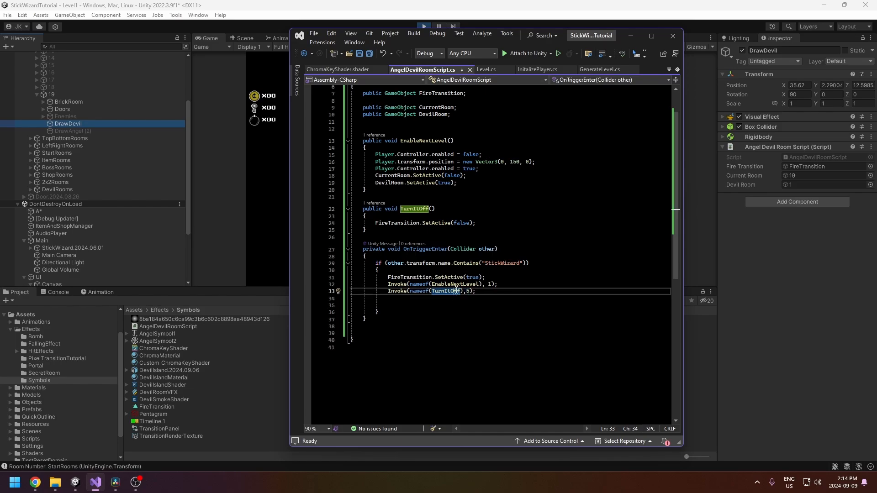
{"action": "scroll", "coordinate": [421, 270], "scroll_direction": "up", "scroll_amount": 2}
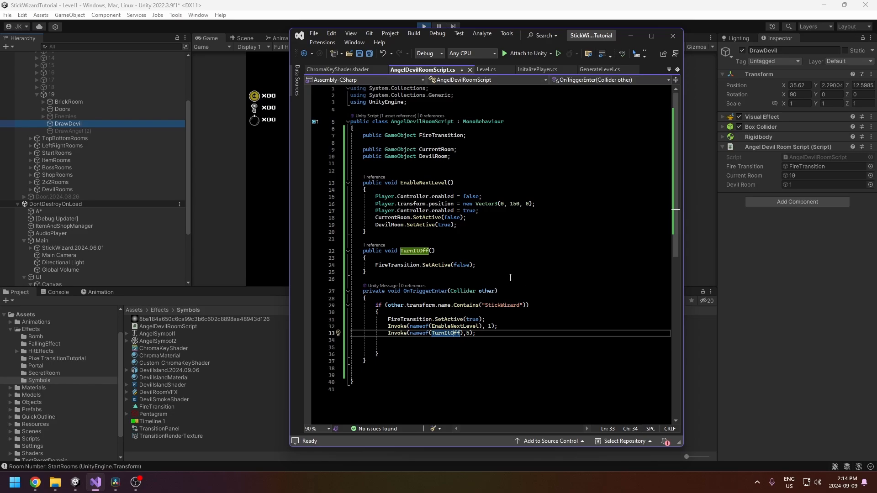